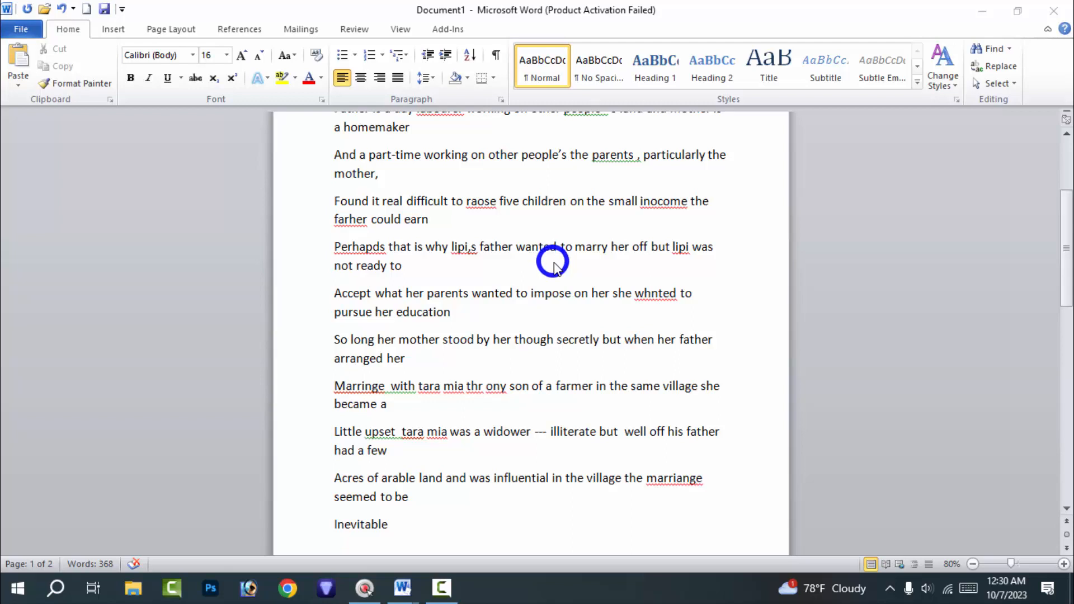
- Review the story text on the first page from its opening line to the paragraph "Inevitable"
scroll(553, 266, up, 3)
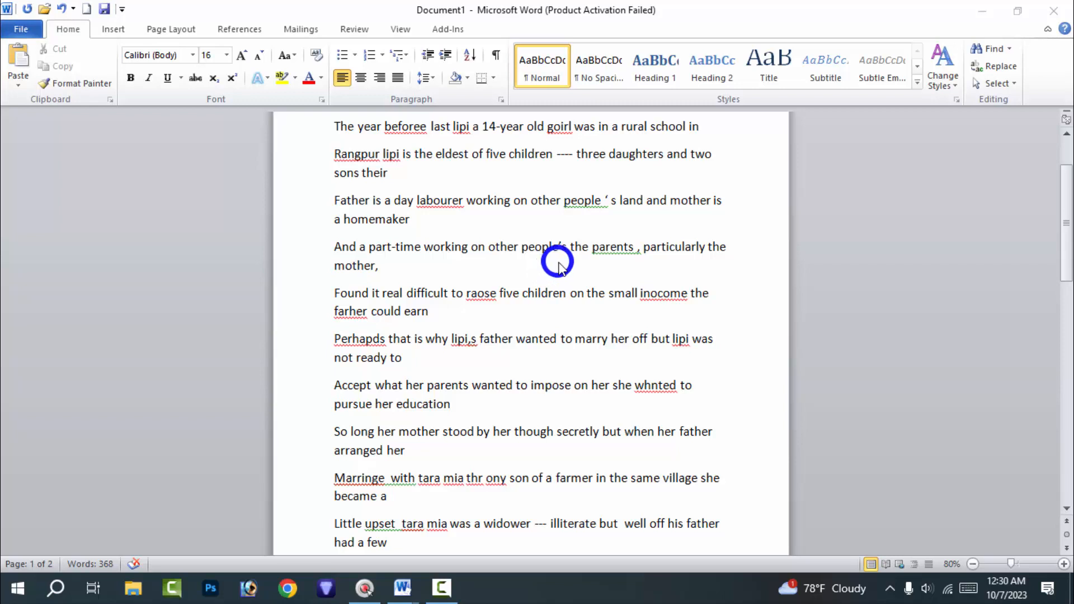
scroll(557, 263, up, 2)
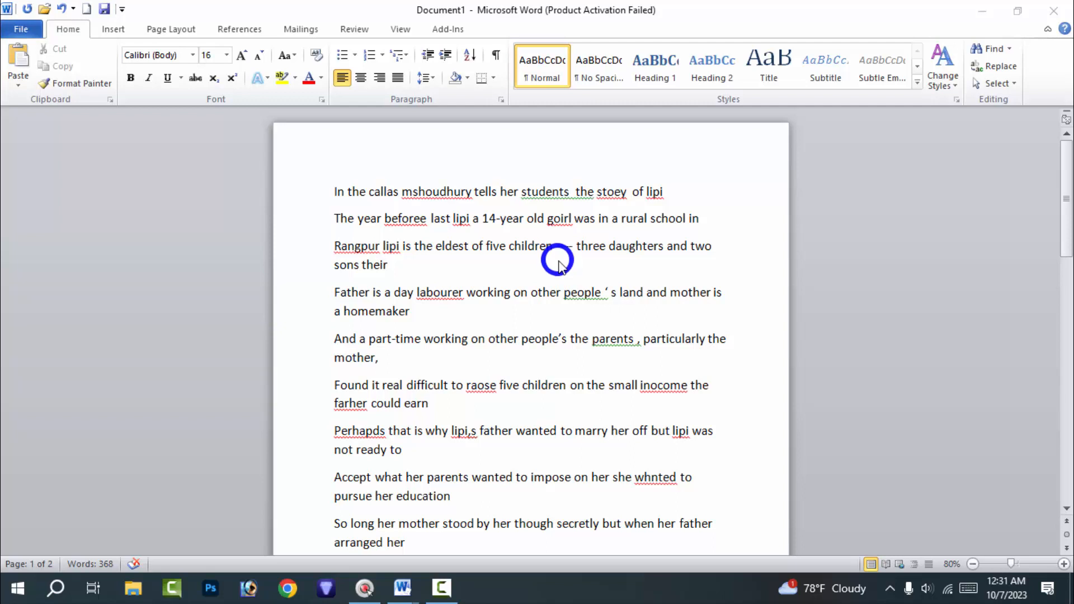
scroll(543, 255, down, 2)
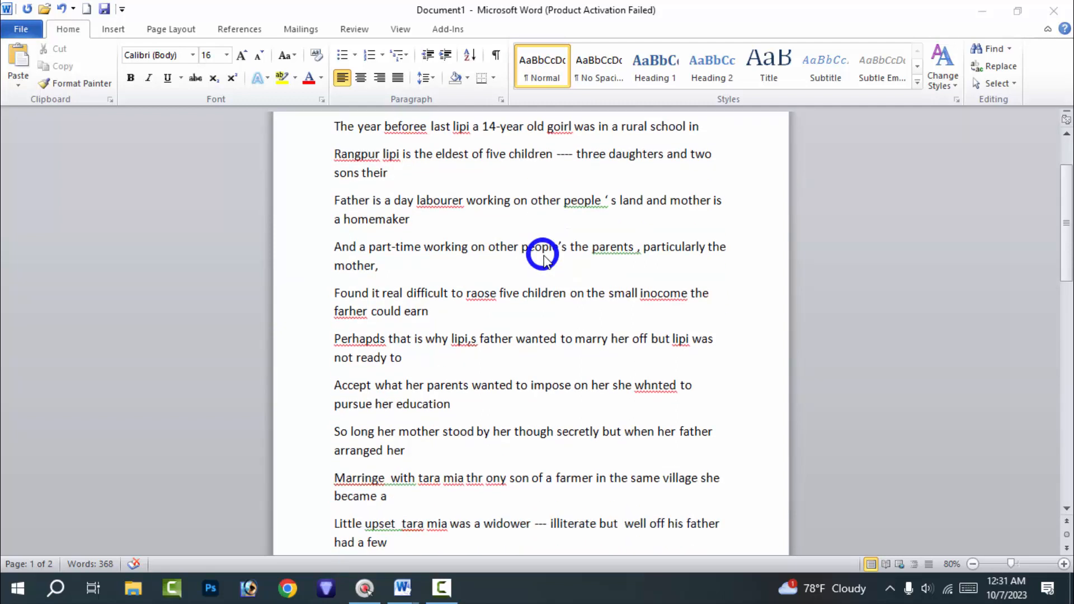
scroll(582, 285, up, 2)
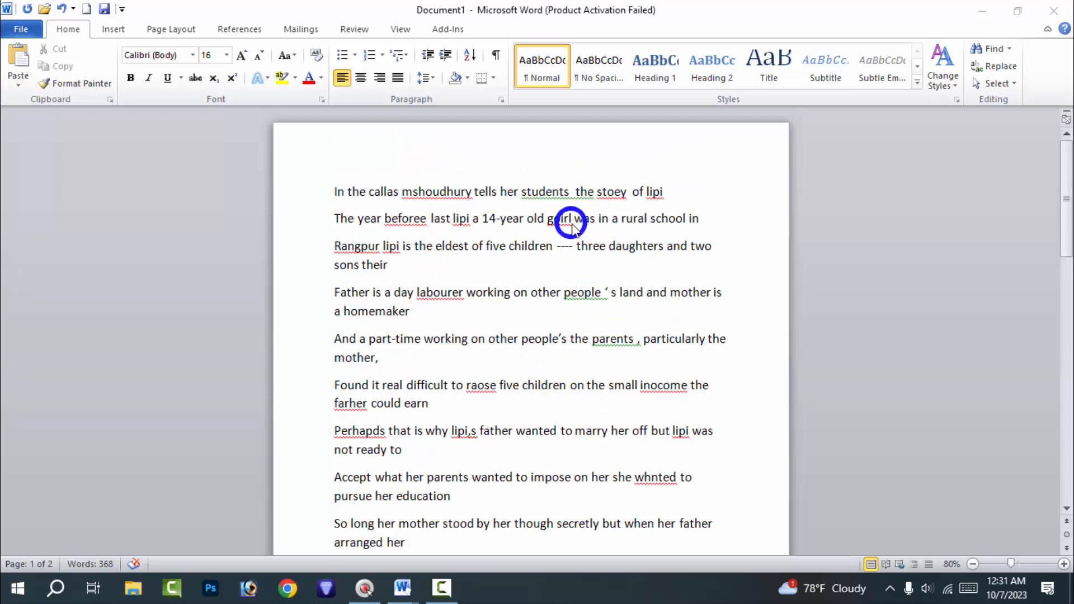
click(671, 208)
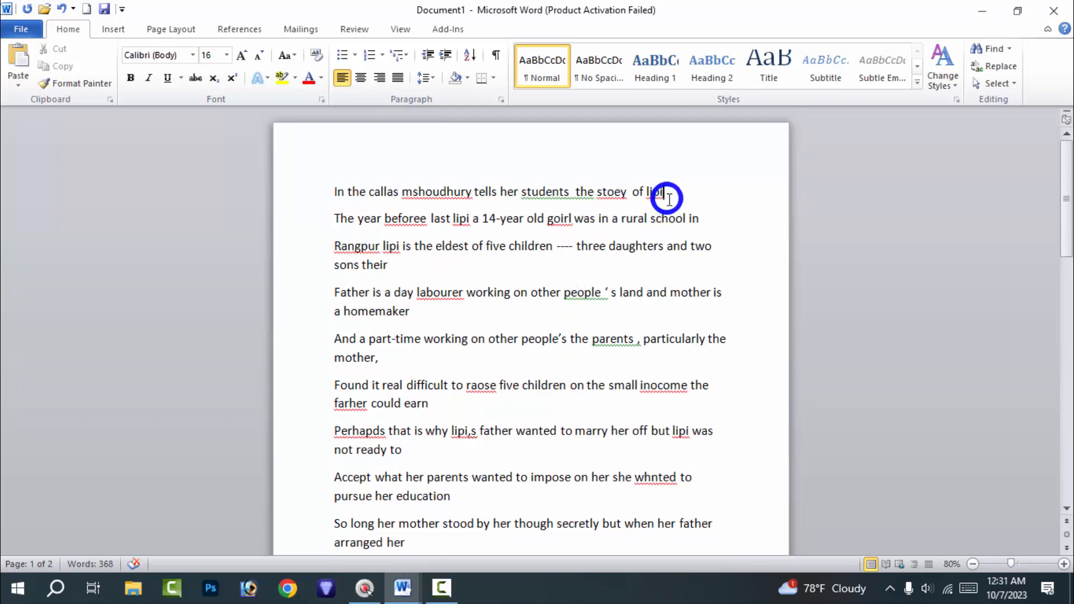
click(616, 321)
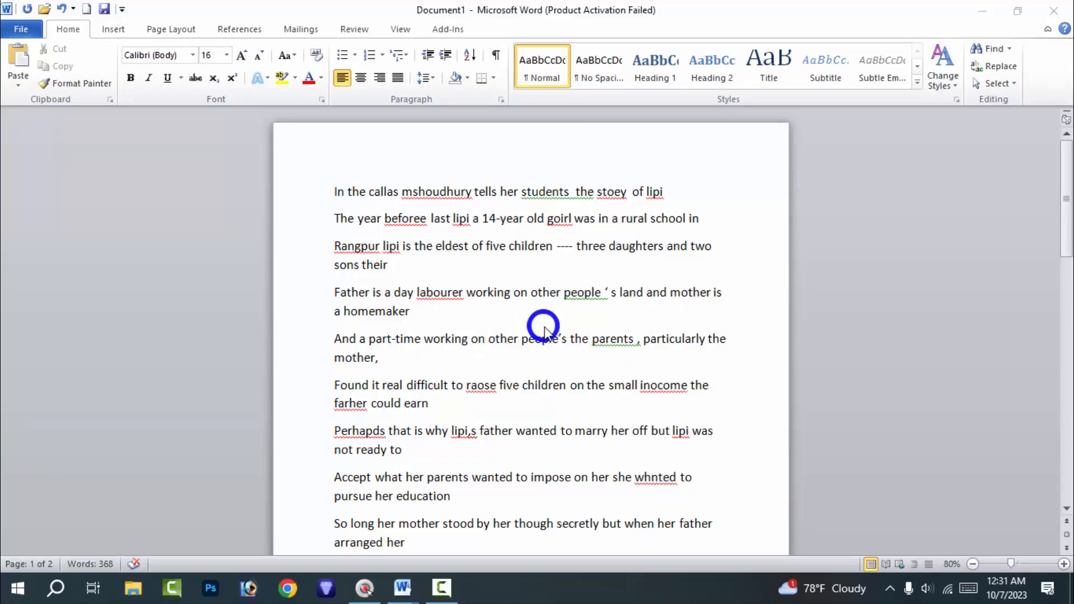
scroll(544, 330, down, 3)
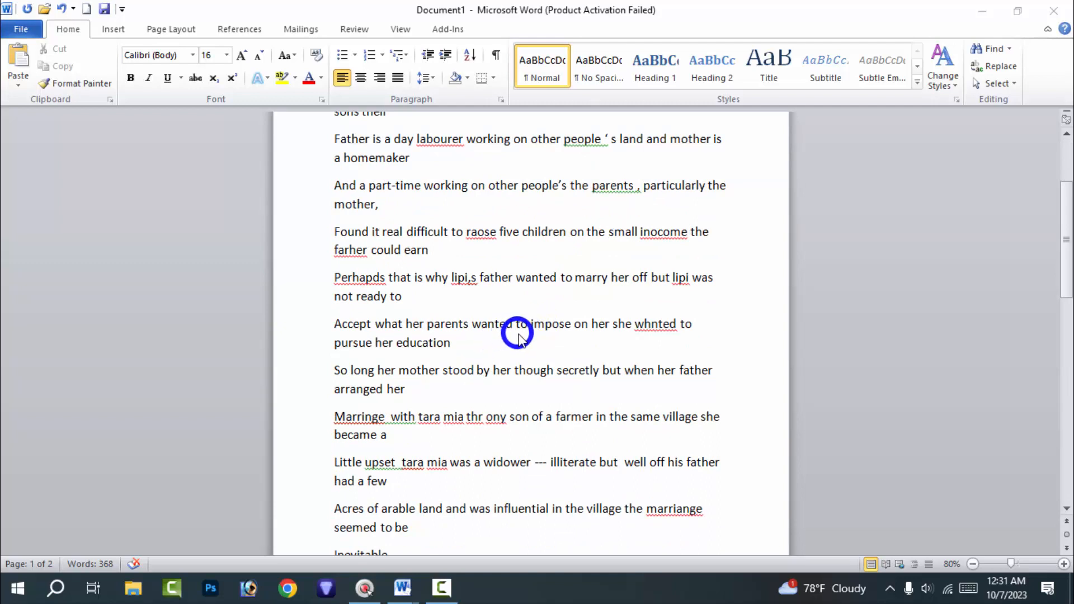
scroll(517, 336, down, 3)
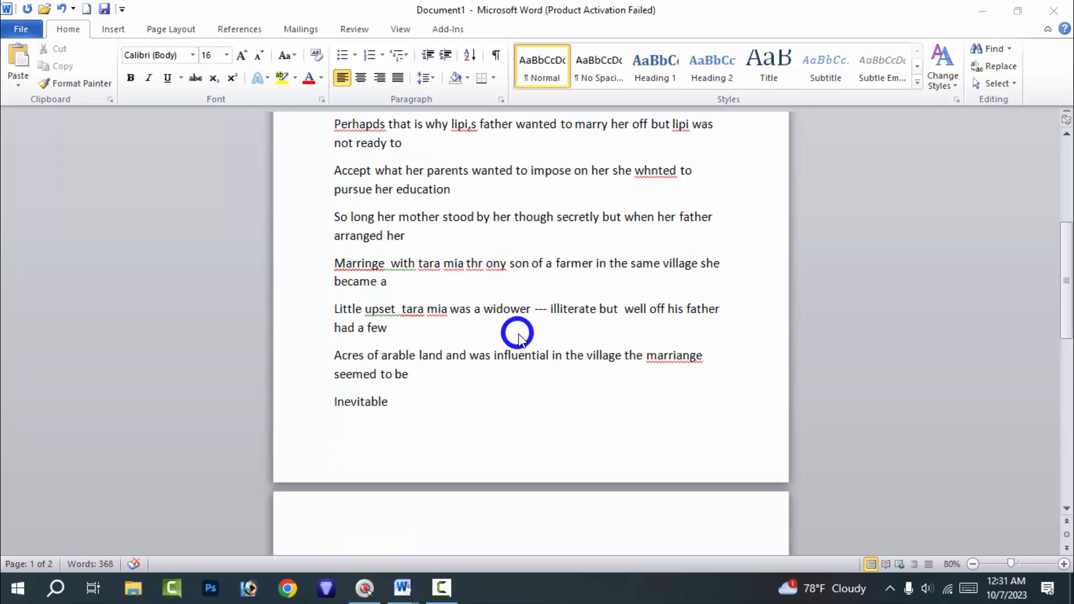
scroll(517, 336, up, 6)
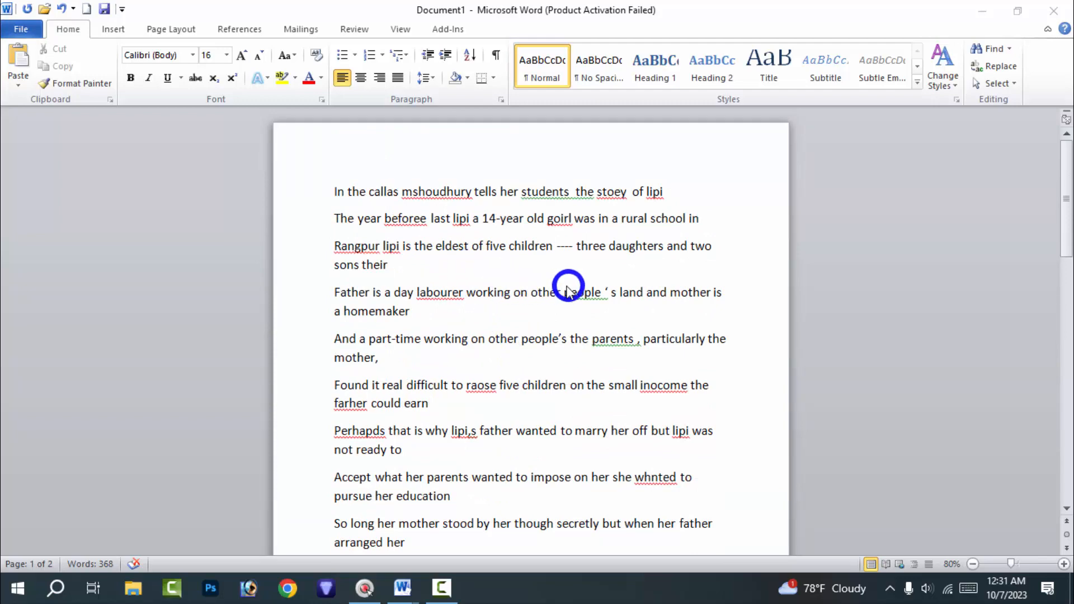
- Set the font size of the first copy of the story, from "In the callas" through "Inevitable", to 14
scroll(468, 329, down, 5)
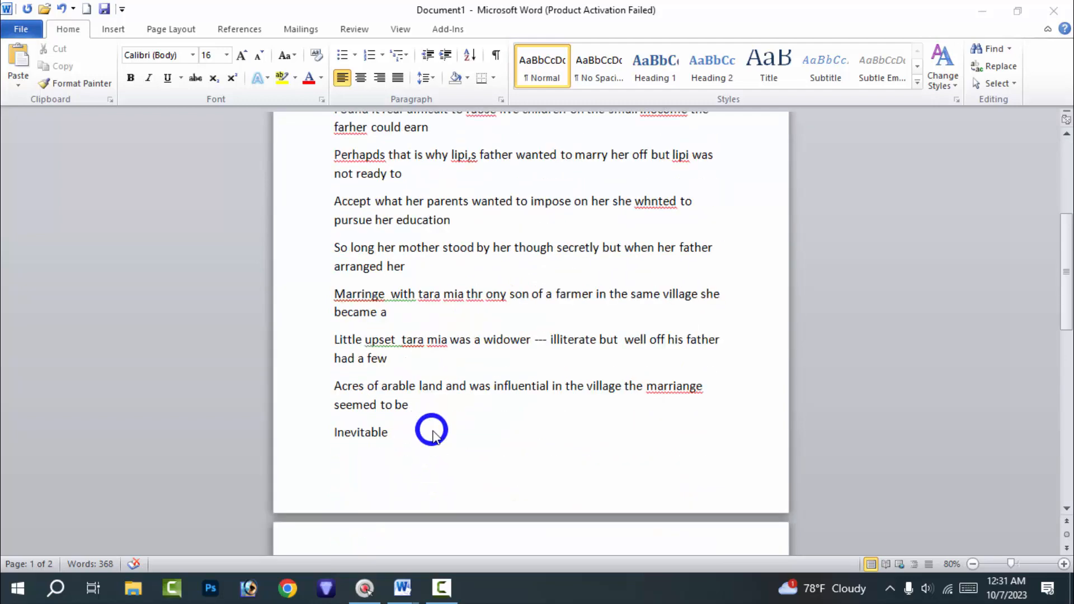
click(432, 434)
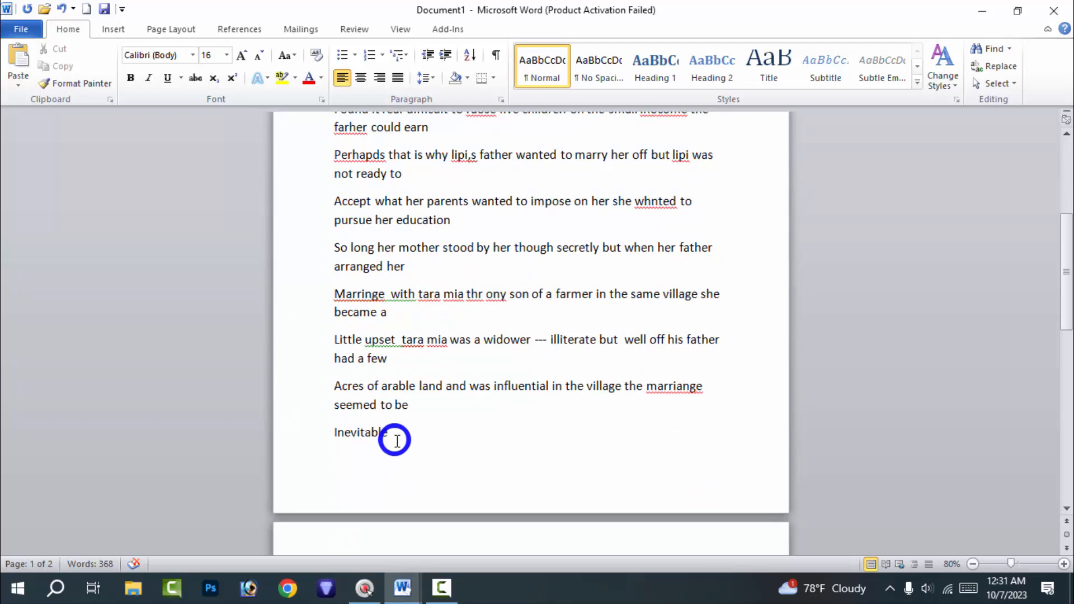
drag(391, 436, 338, 185)
scroll(347, 242, up, 1)
scroll(345, 239, up, 4)
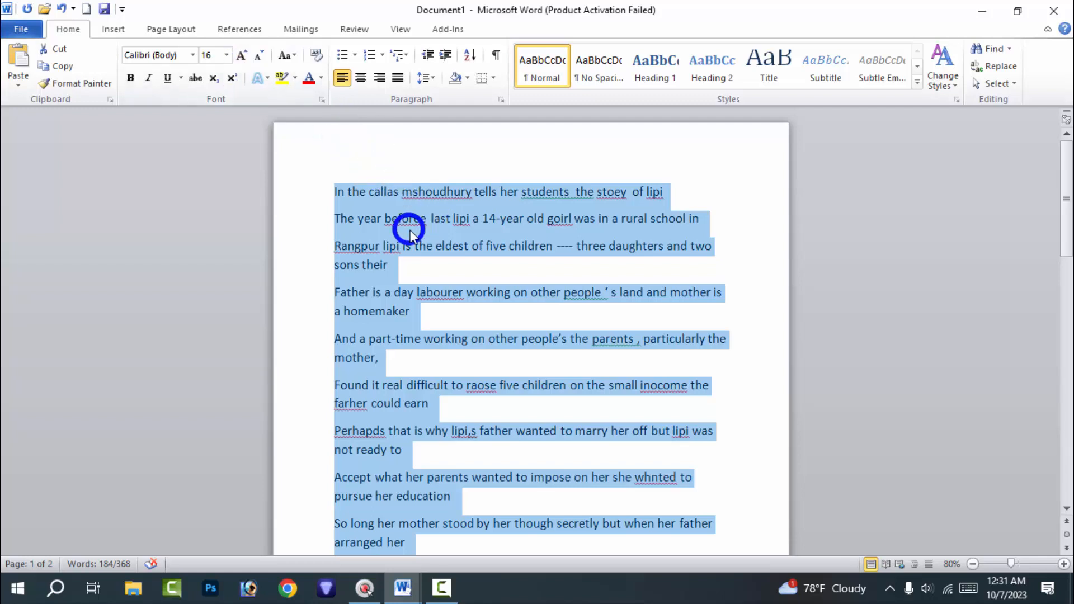
click(226, 55)
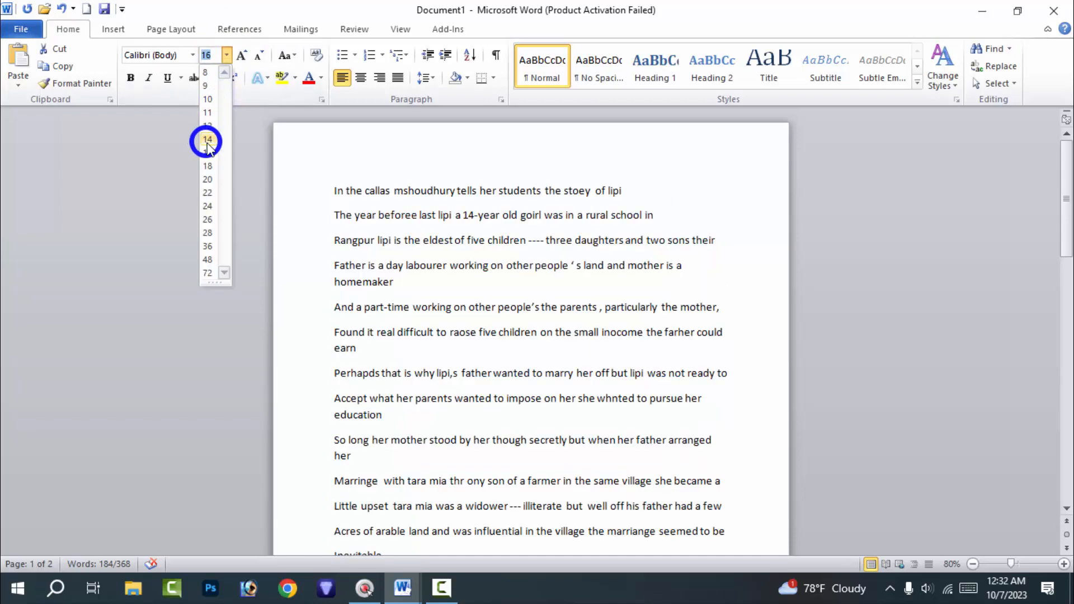
click(207, 139)
click(565, 131)
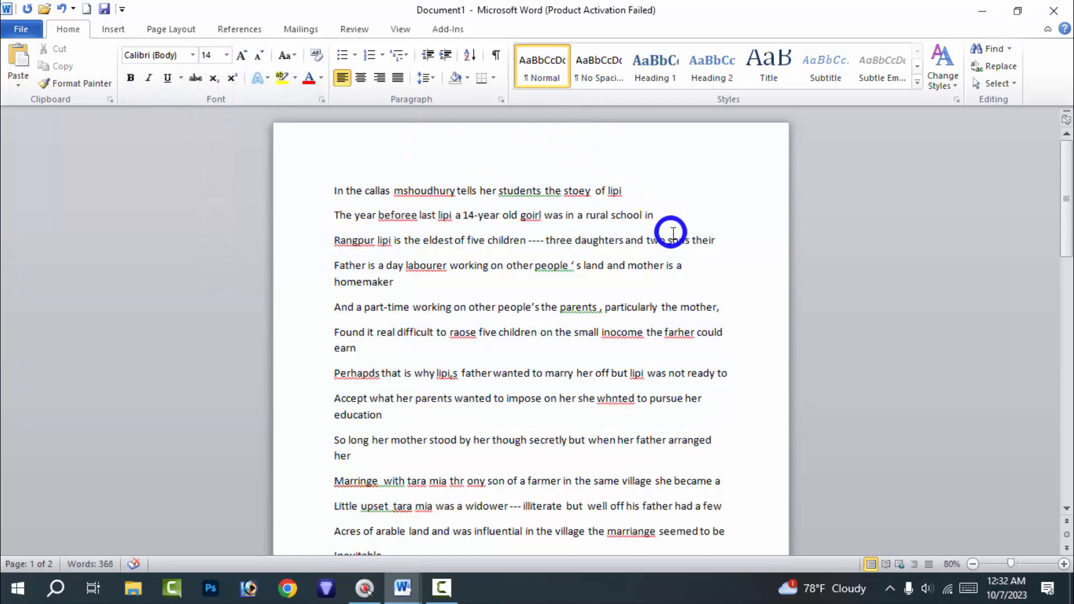
- Examine the resized paragraphs and compare them with the larger copy of the story below
scroll(671, 231, down, 3)
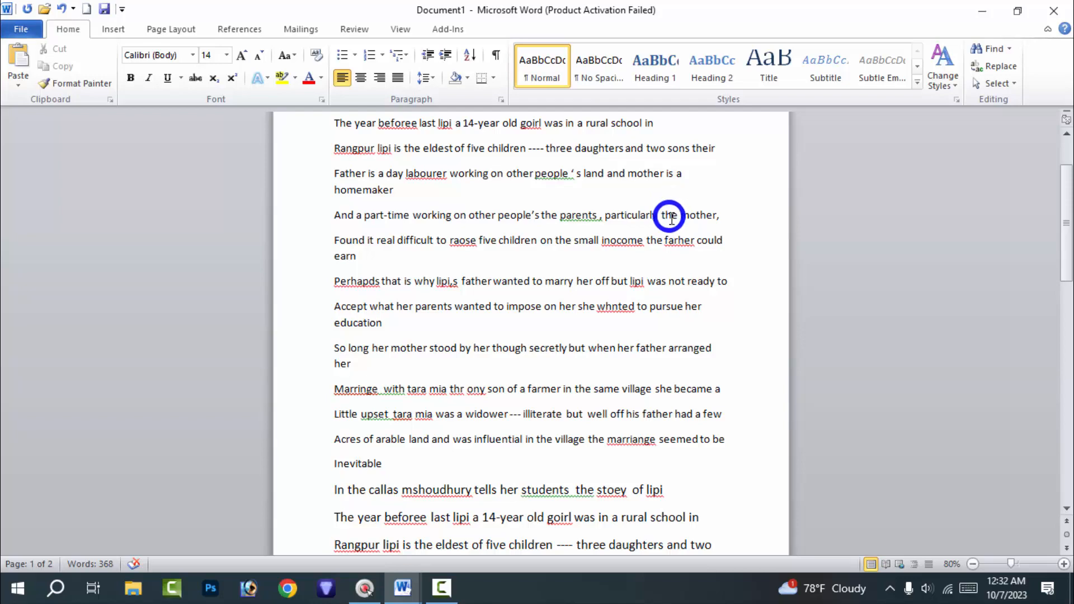
scroll(649, 249, down, 1)
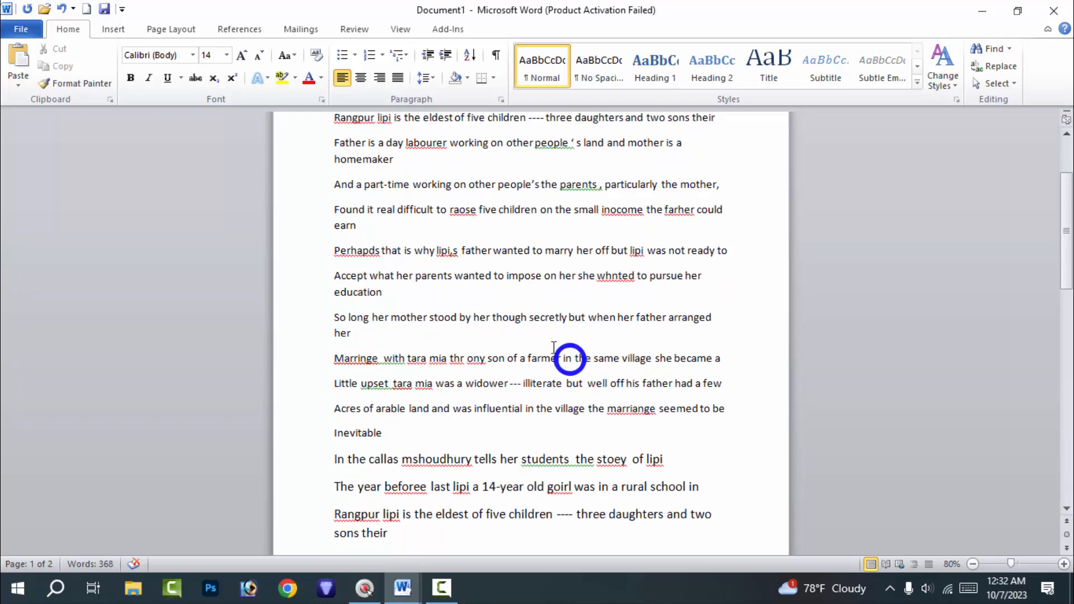
scroll(495, 280, up, 4)
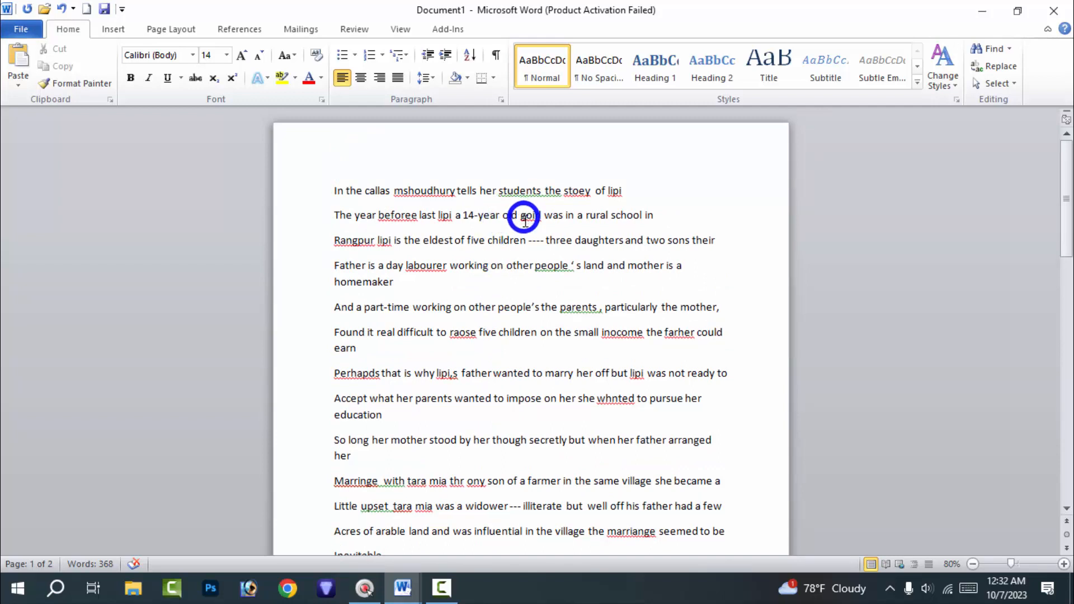
scroll(545, 266, down, 1)
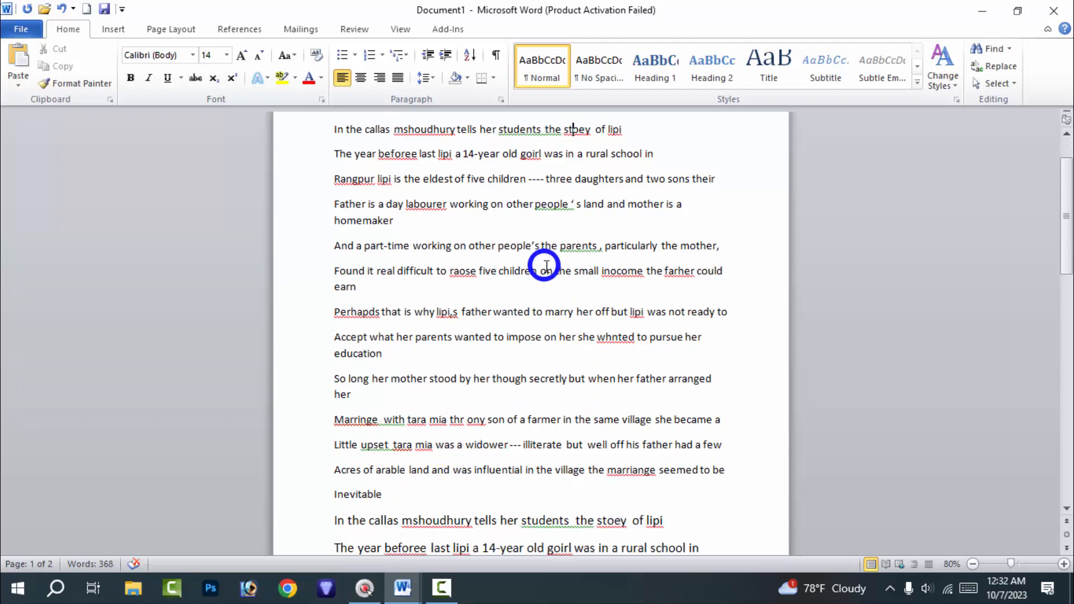
scroll(545, 265, down, 2)
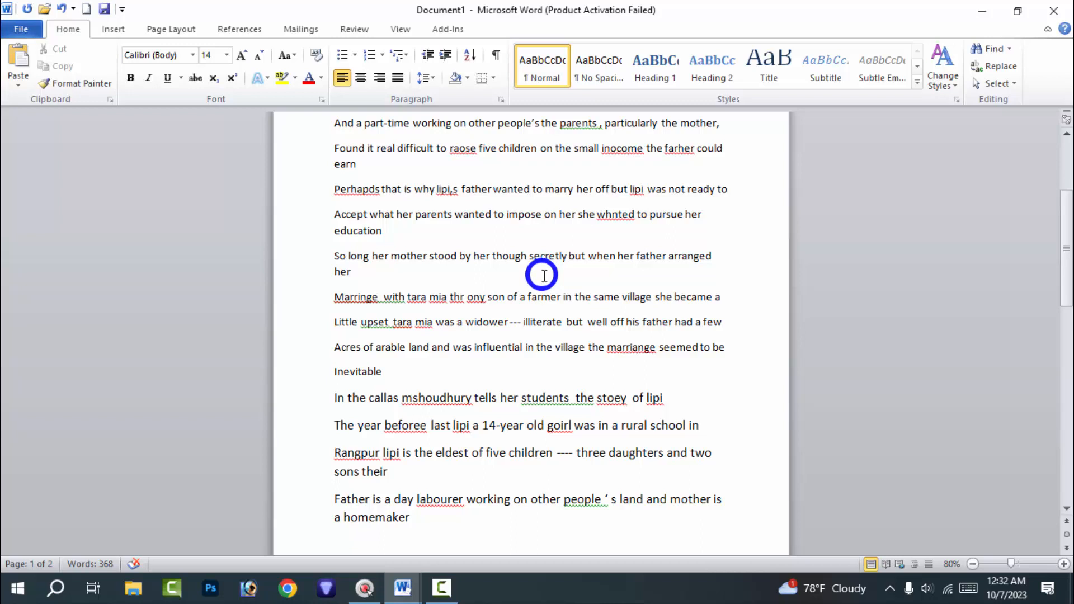
scroll(541, 274, up, 2)
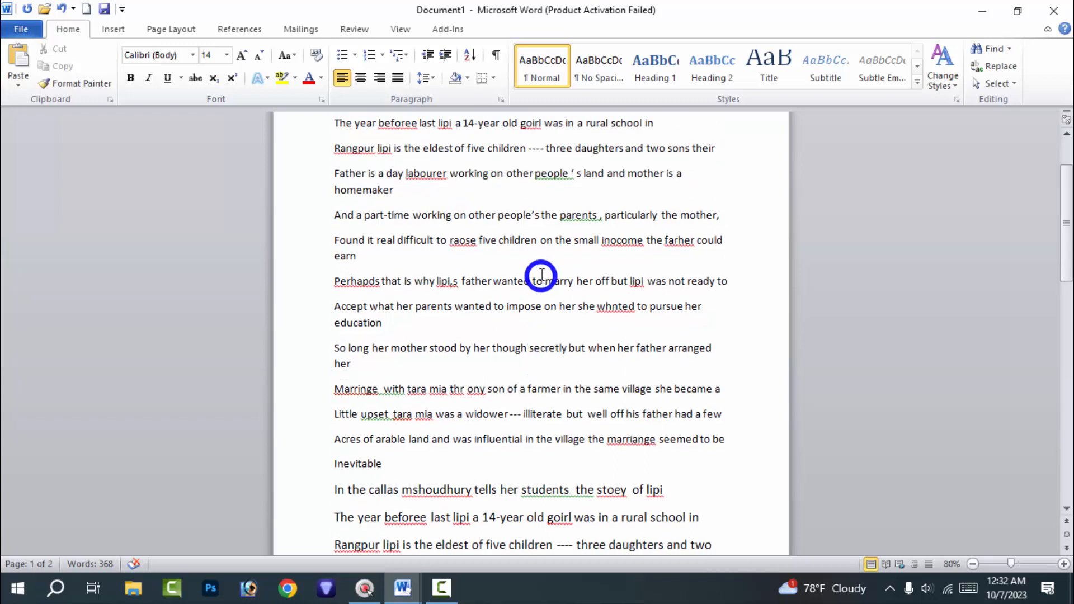
scroll(541, 272, up, 2)
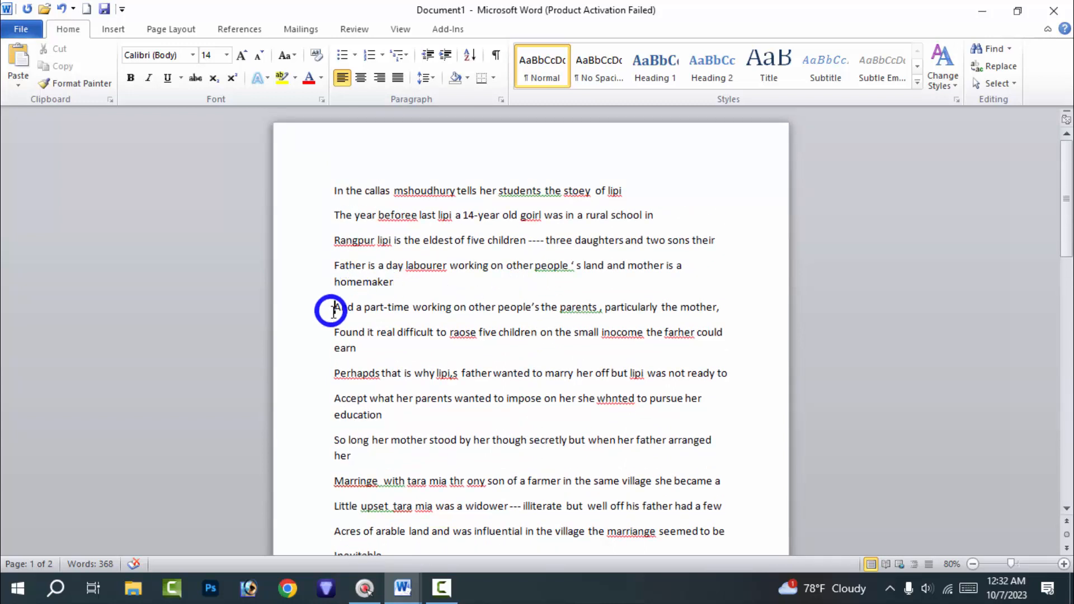
- Try selecting the paragraphs from "And a part-time working" through "Inevitable" and clear the selection
drag(334, 307, 649, 465)
scroll(703, 526, down, 1)
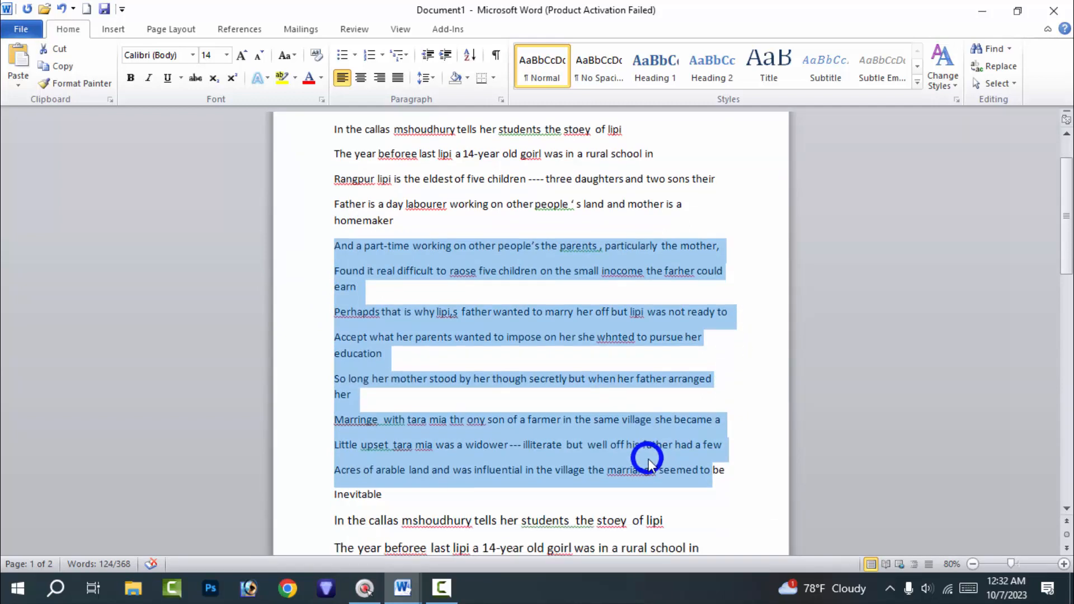
click(743, 358)
drag(463, 505, 324, 237)
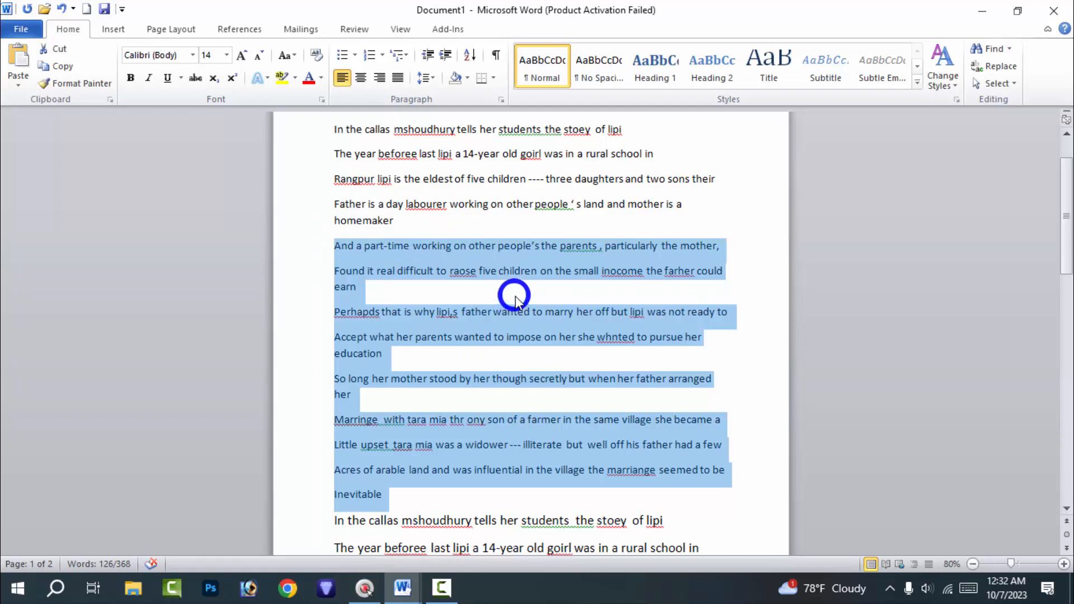
click(749, 249)
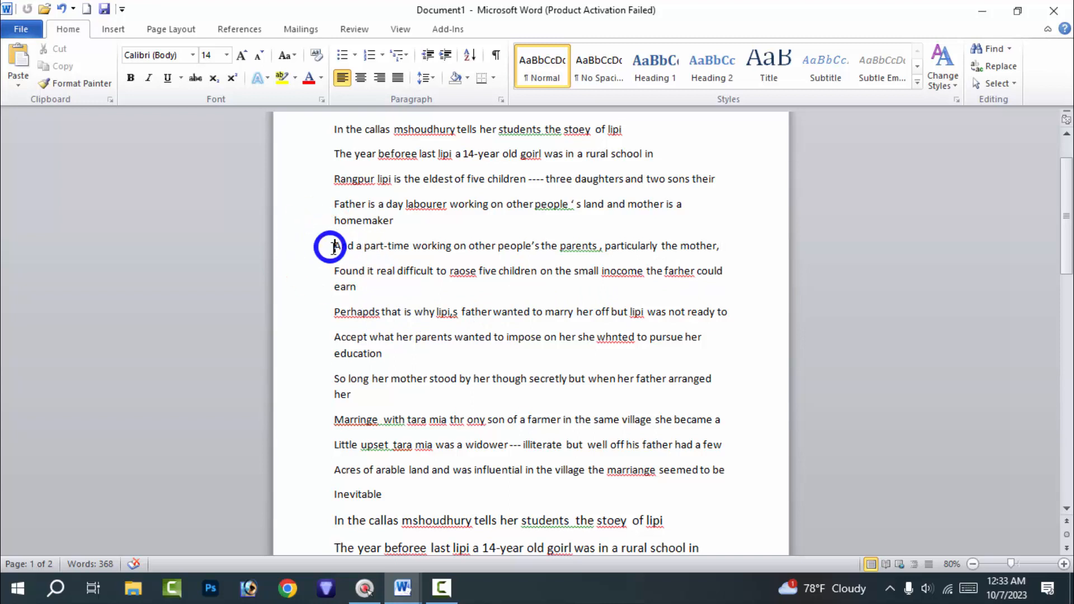
drag(334, 246, 716, 491)
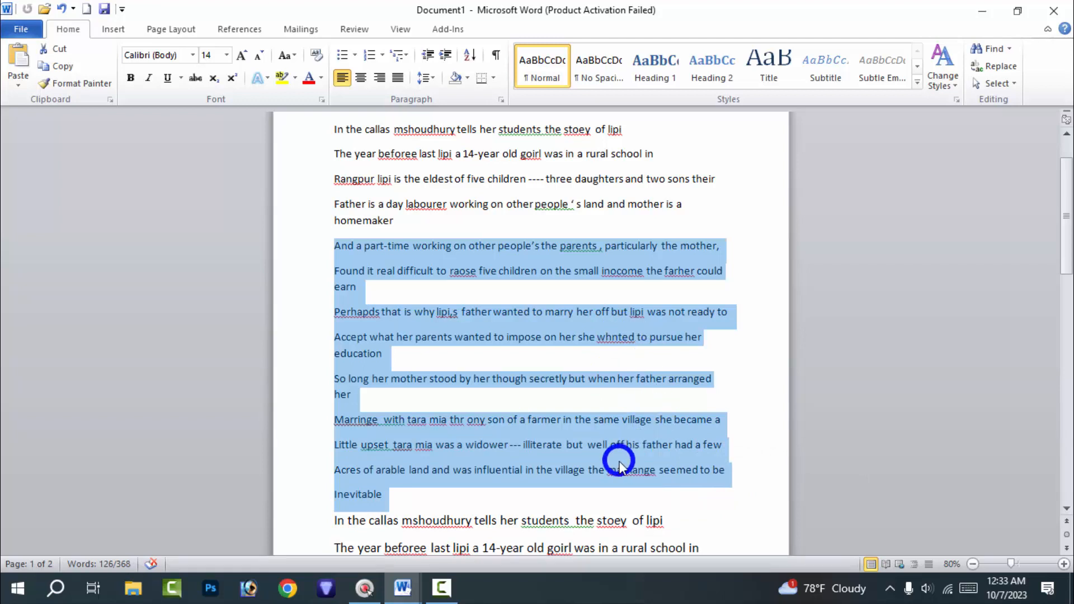
scroll(486, 349, down, 1)
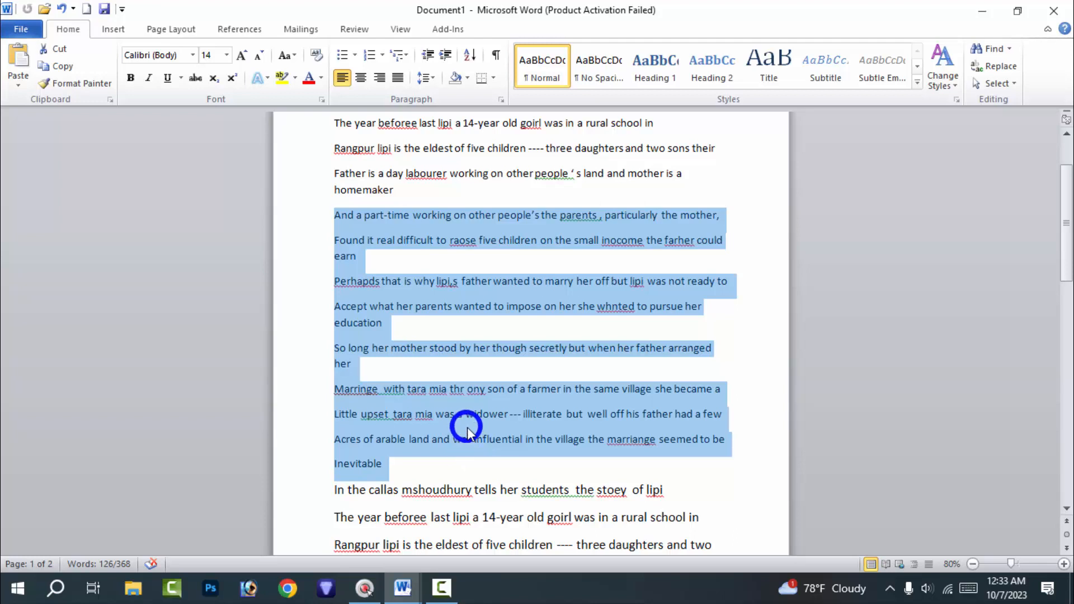
click(733, 358)
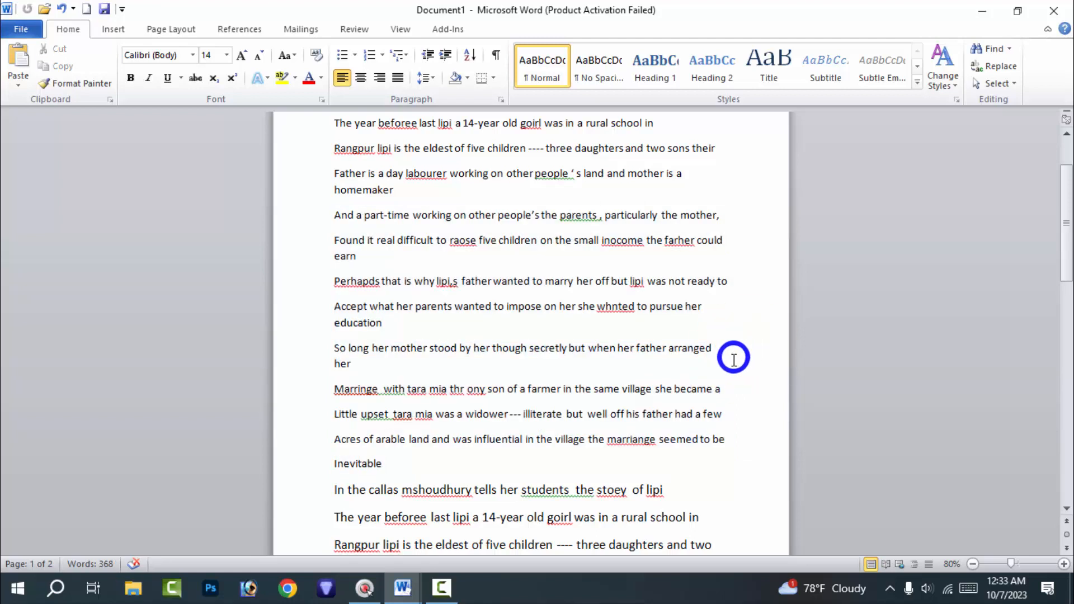
click(333, 282)
click(331, 213)
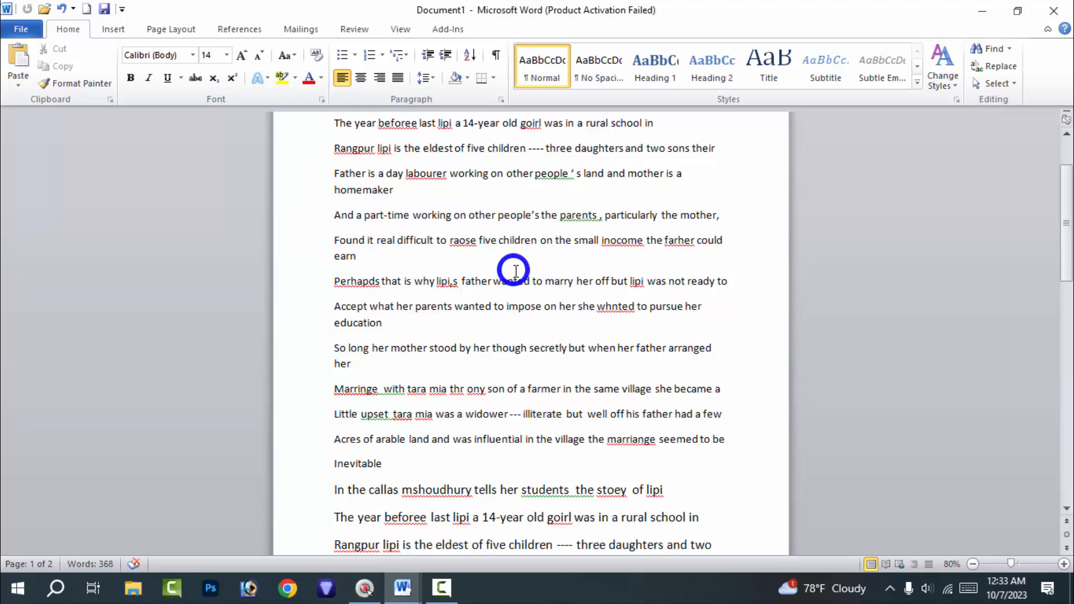
scroll(690, 310, down, 1)
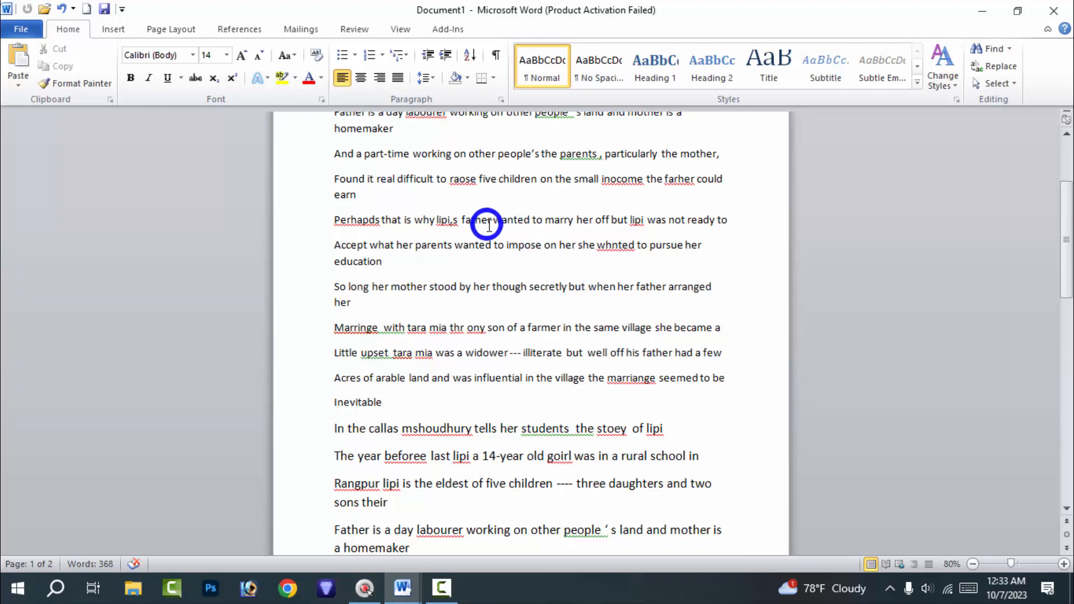
scroll(460, 302, up, 1)
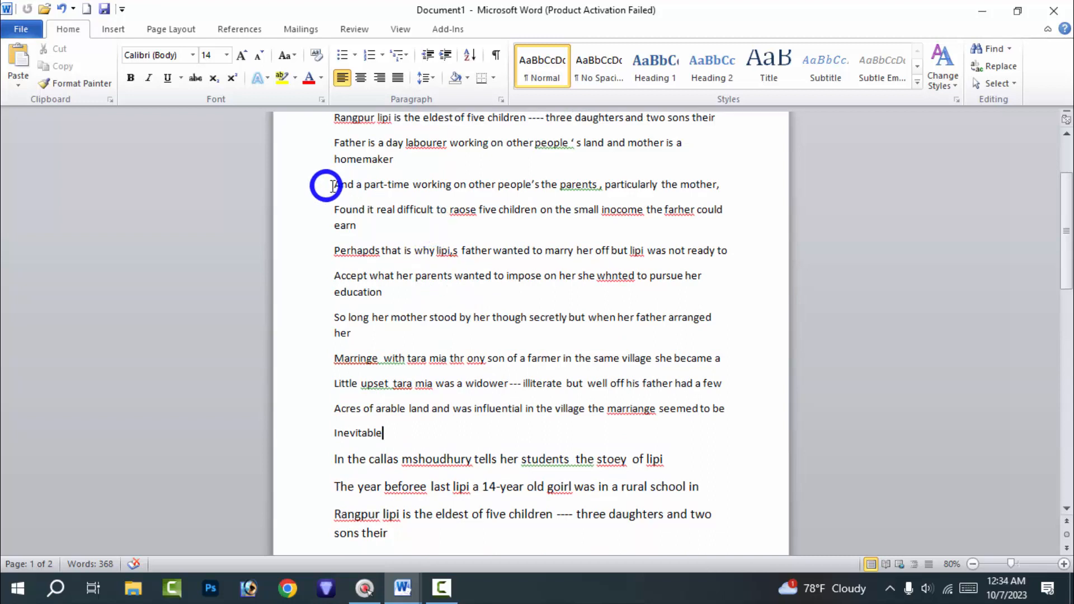
drag(334, 185, 699, 359)
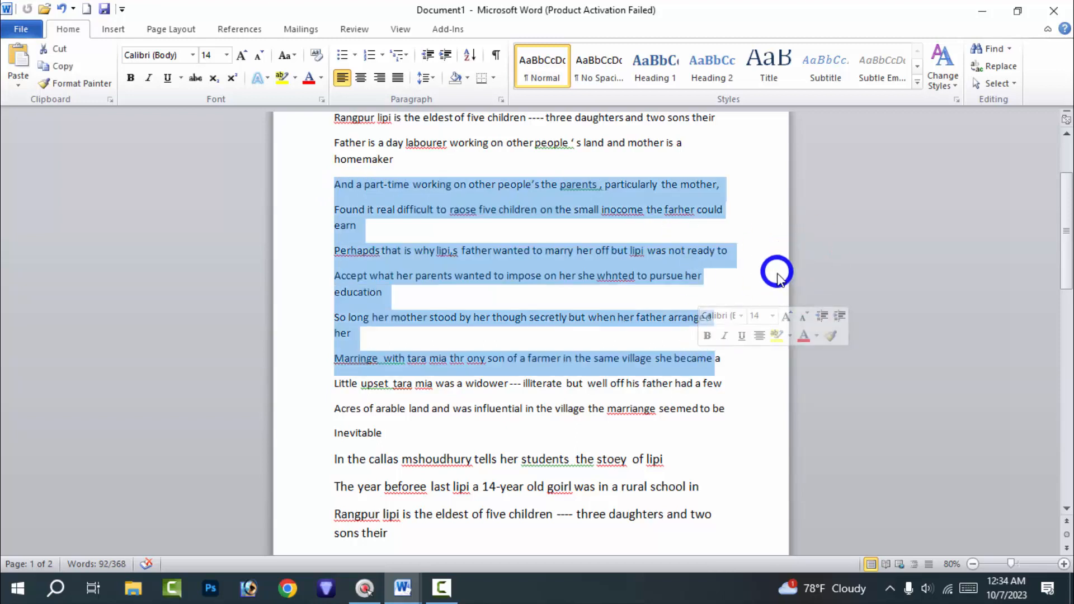
click(752, 271)
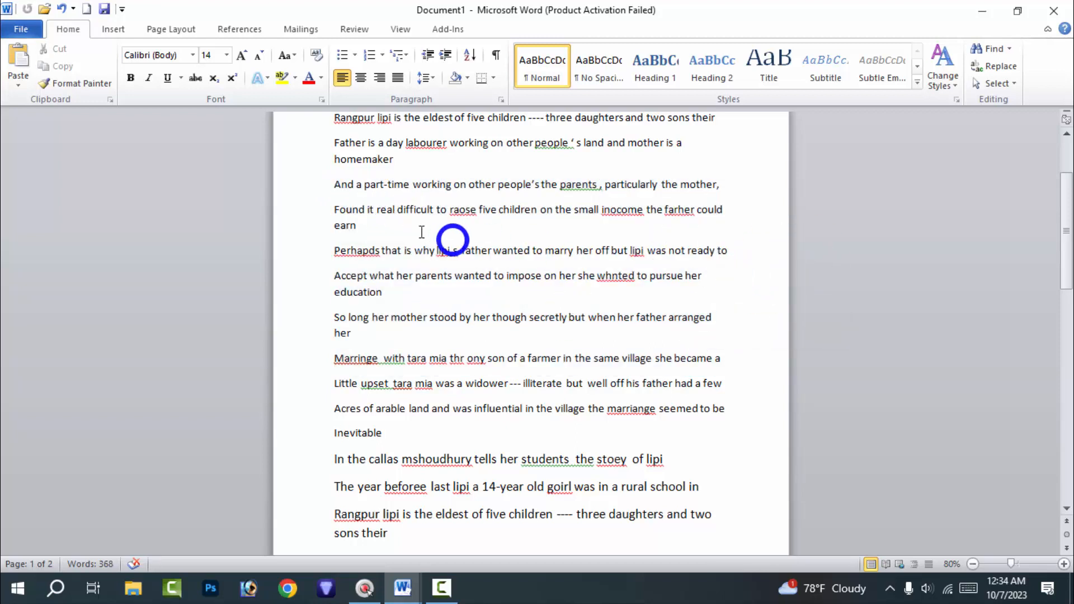
drag(388, 185, 748, 413)
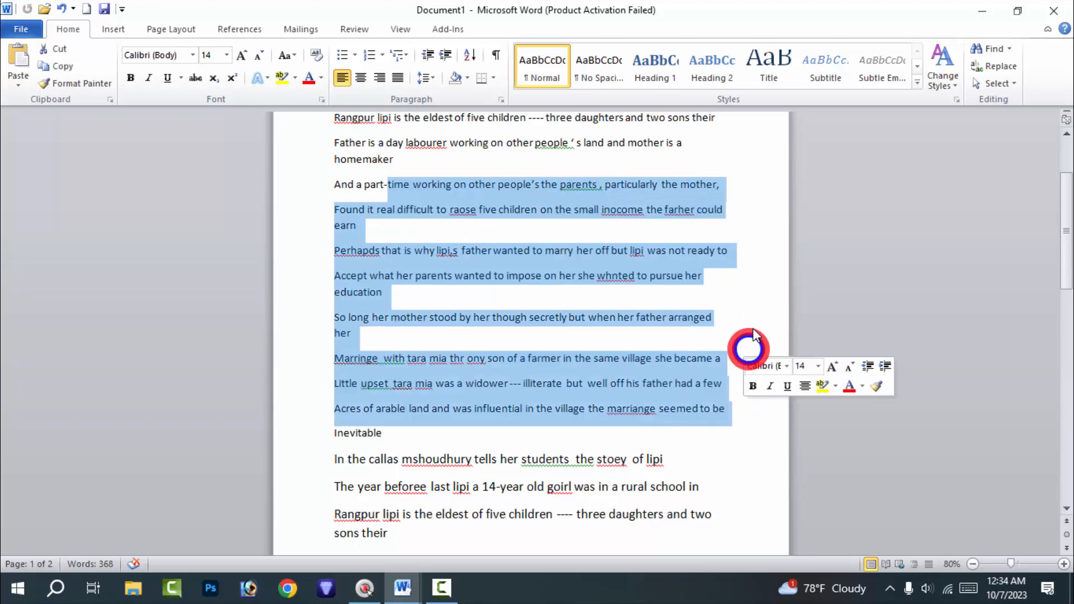
click(752, 312)
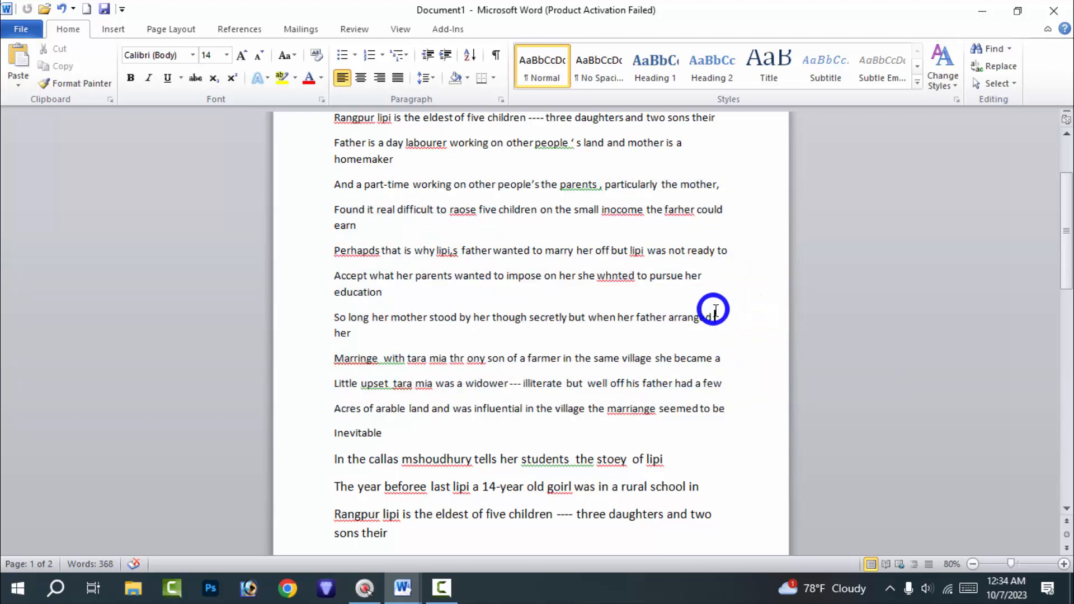
click(333, 187)
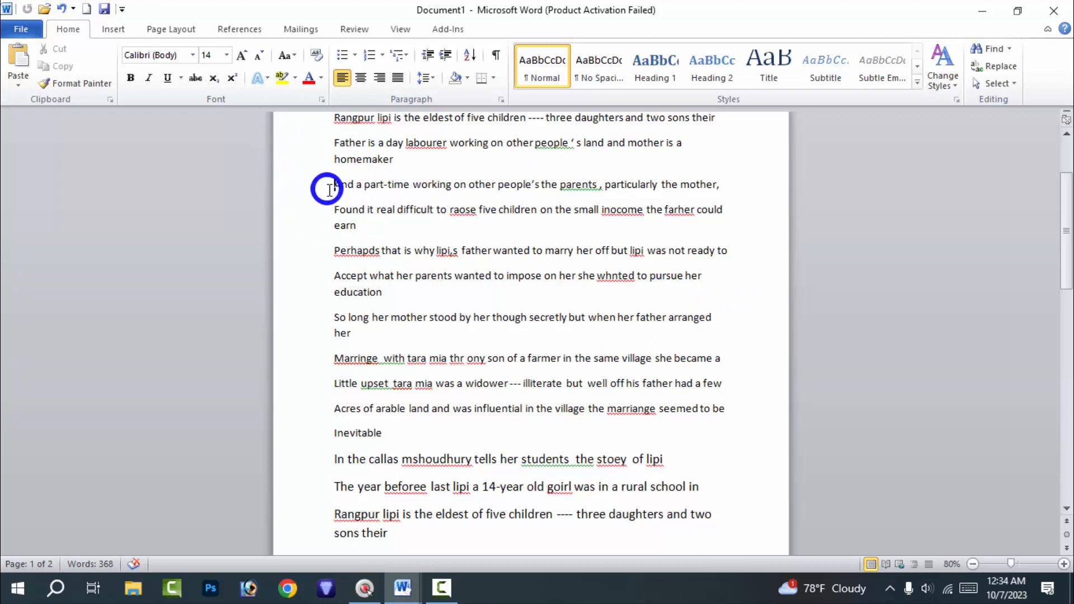
drag(328, 186, 662, 185)
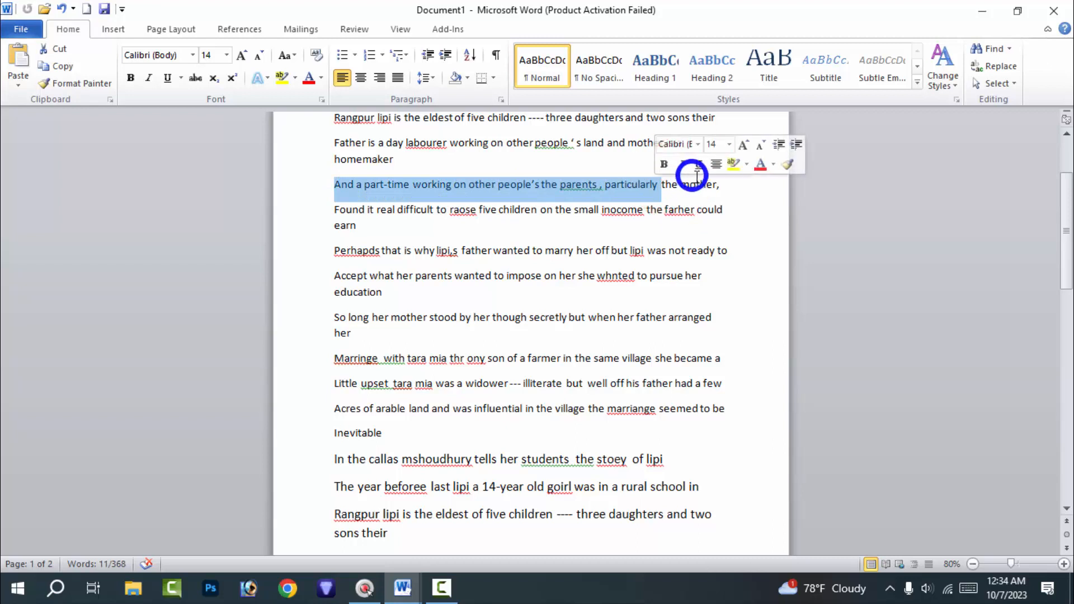
click(720, 184)
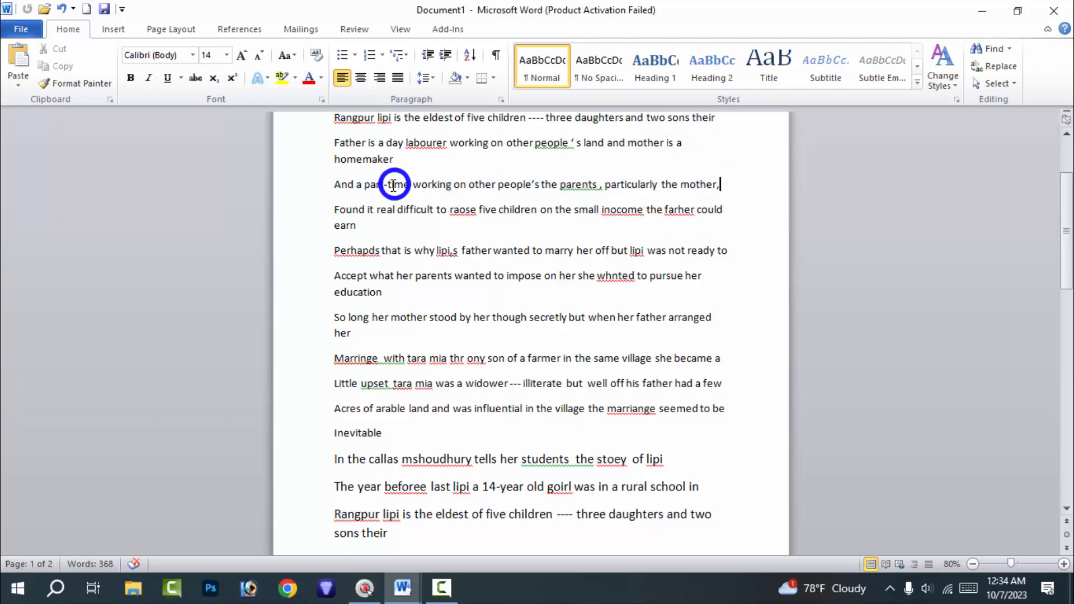
triple_click(335, 186)
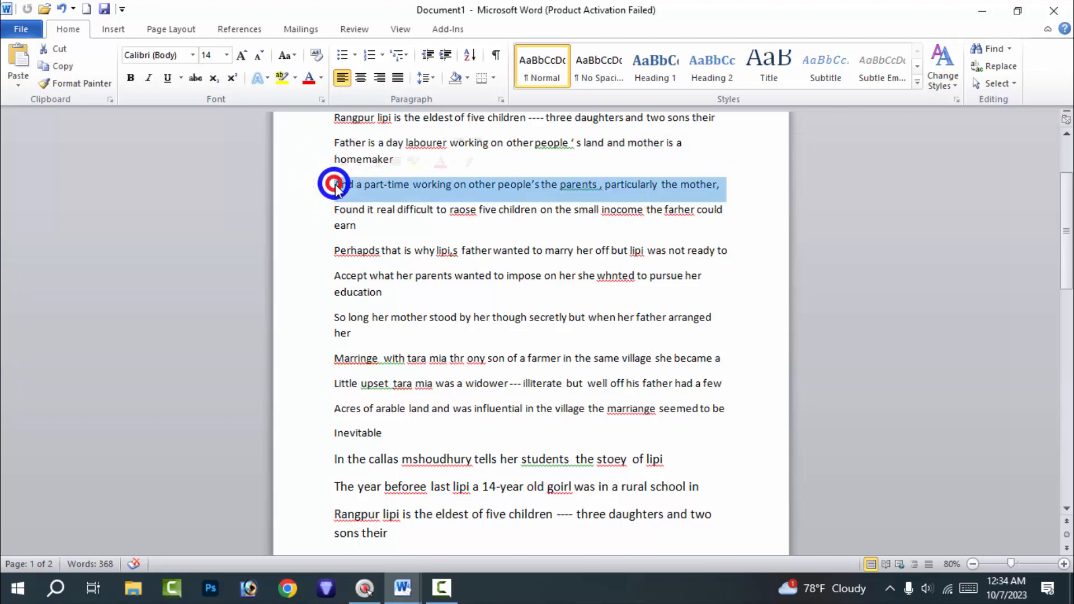
click(335, 184)
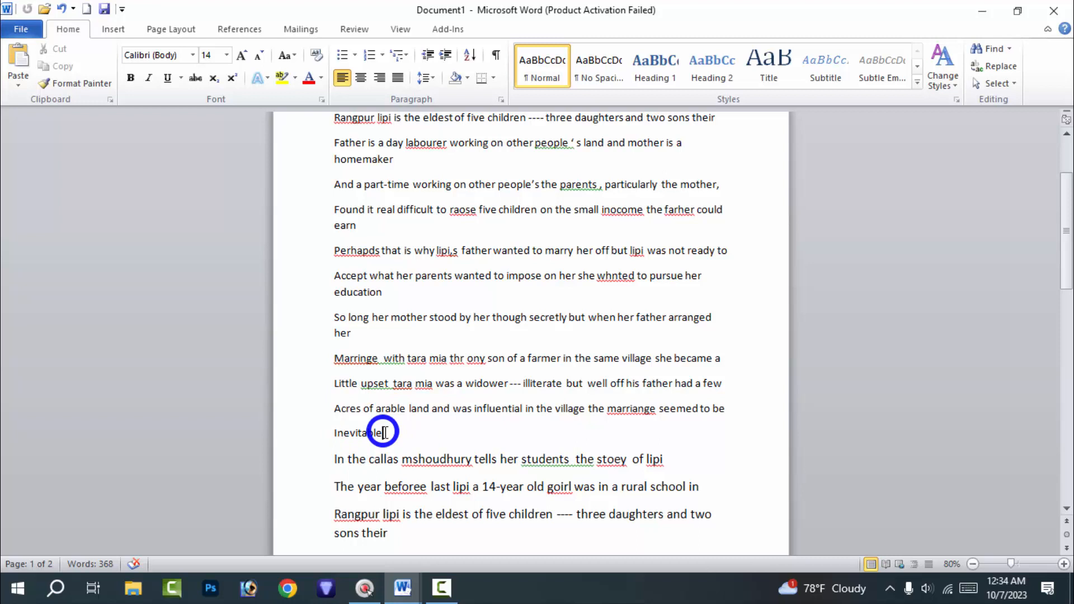
- Select the paragraphs from "And a part-time working" through "Inevitable" and apply All Borders to them
click(333, 179)
key(shift)
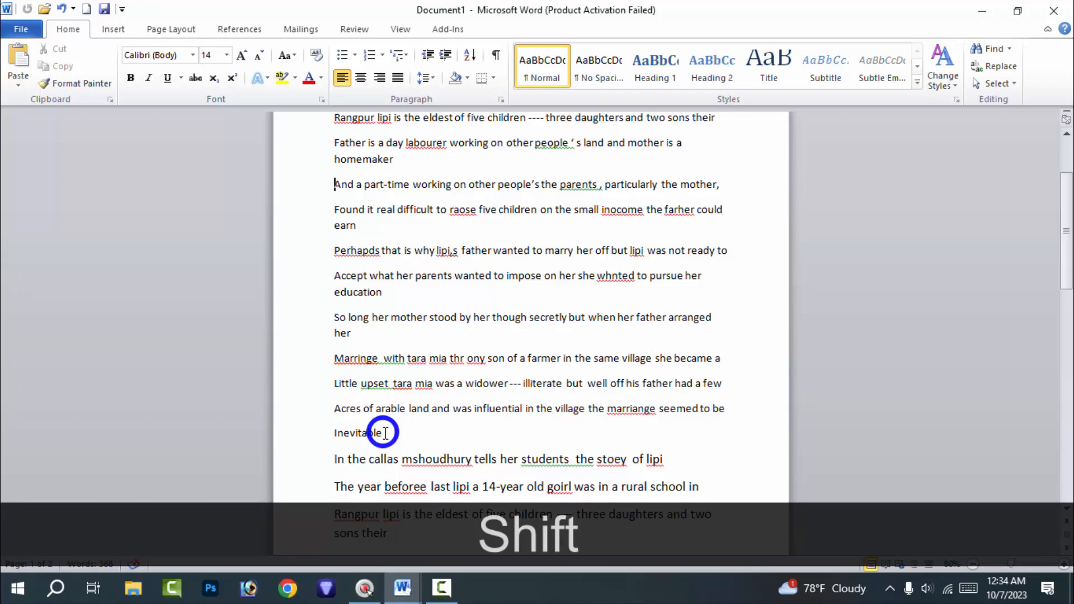
shift+click(384, 433)
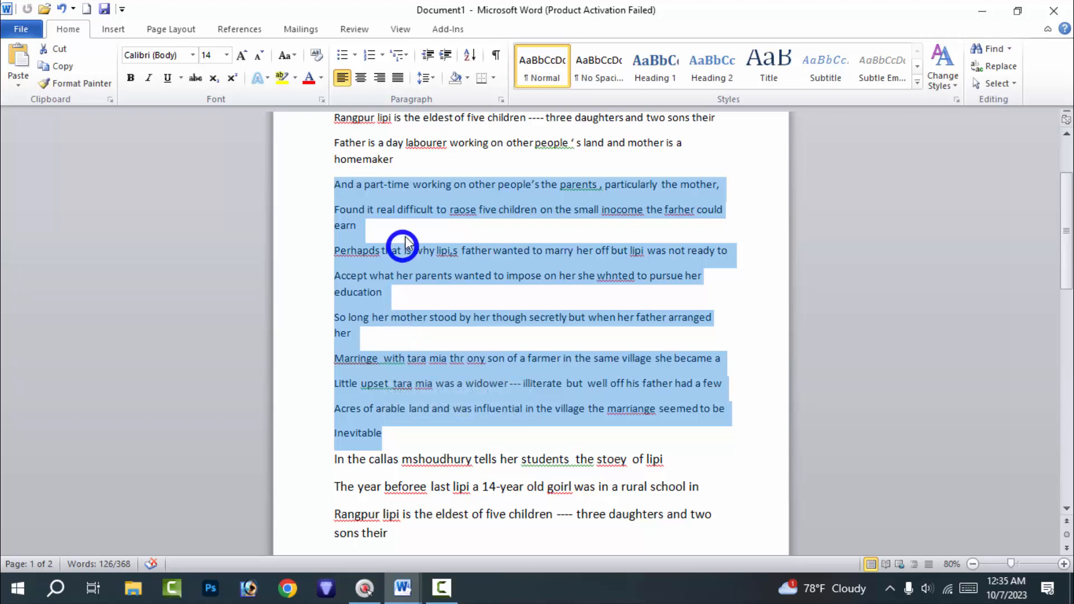
click(494, 80)
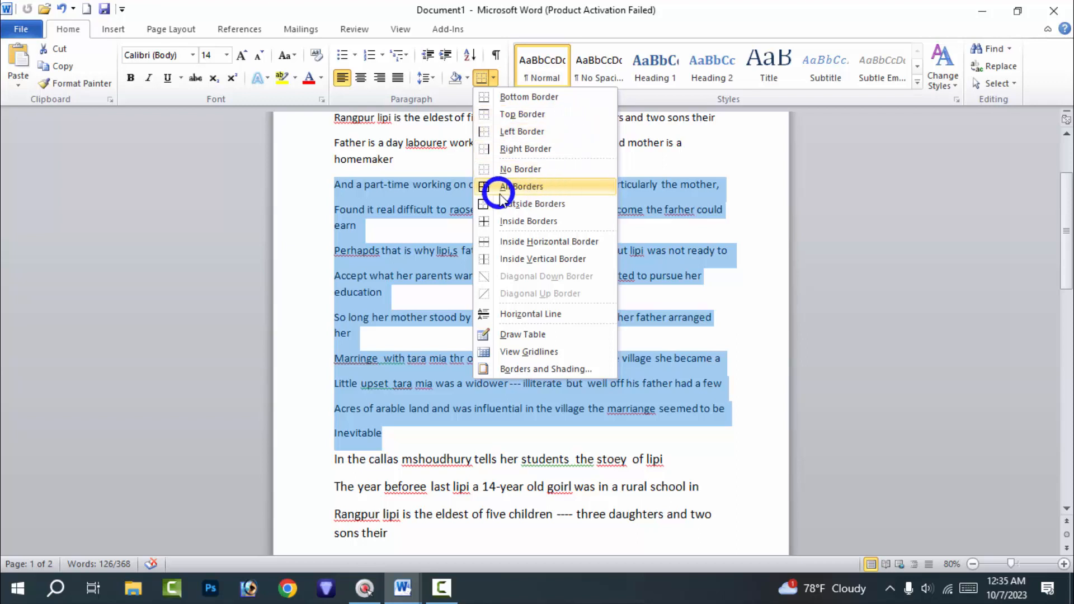
click(540, 187)
click(756, 228)
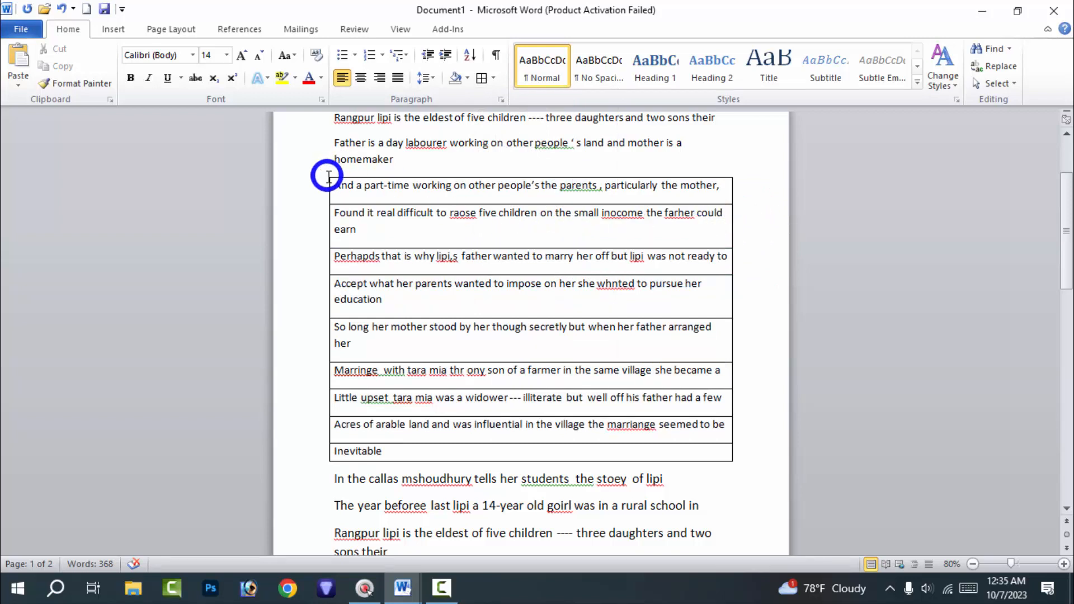
drag(326, 176, 666, 304)
click(755, 265)
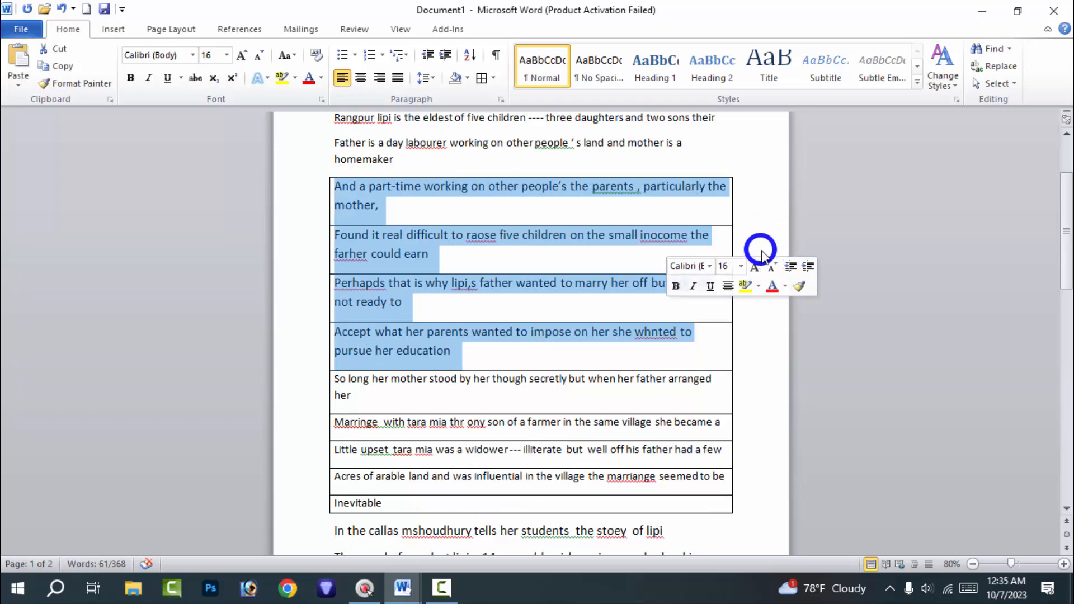
key(ctrl+z)
click(767, 280)
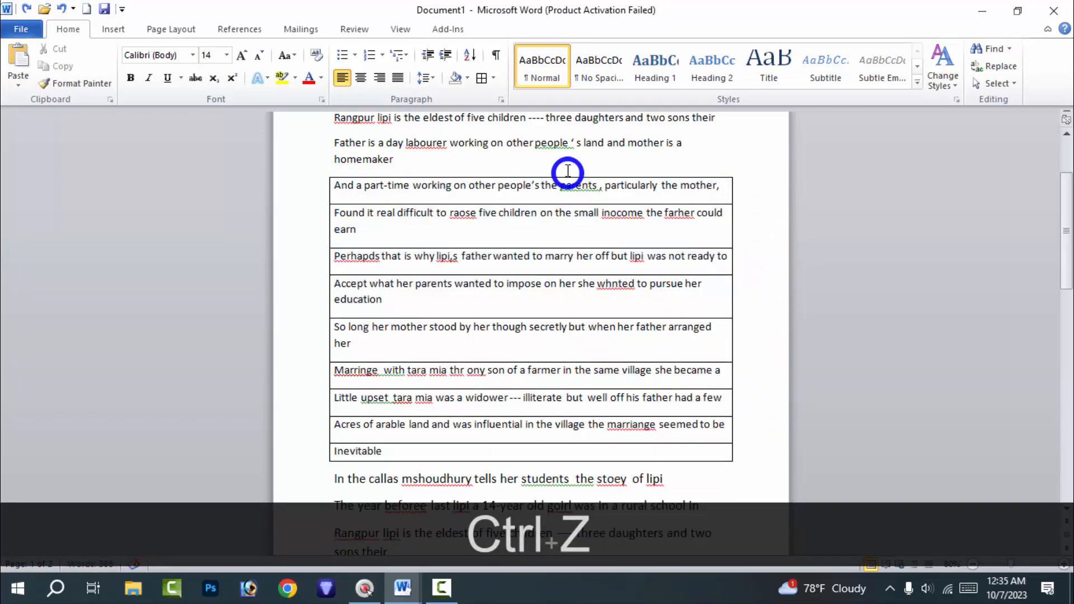
click(725, 212)
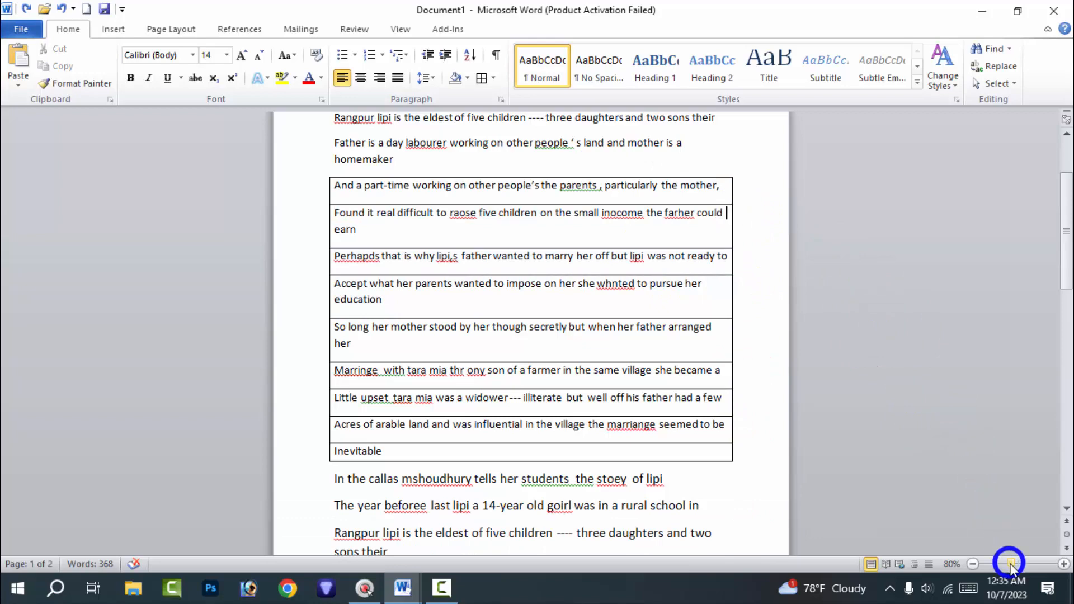
- Reselect the bordered paragraphs from "Inevitable" back to "And a part-time working" and switch off their top border
drag(1011, 564, 1020, 565)
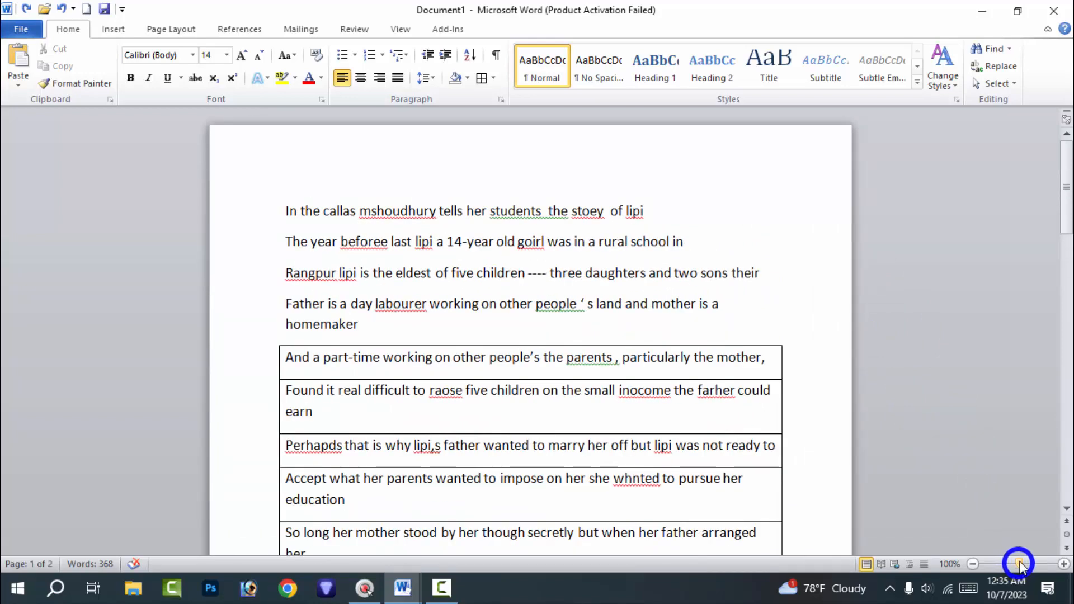
scroll(750, 280, down, 5)
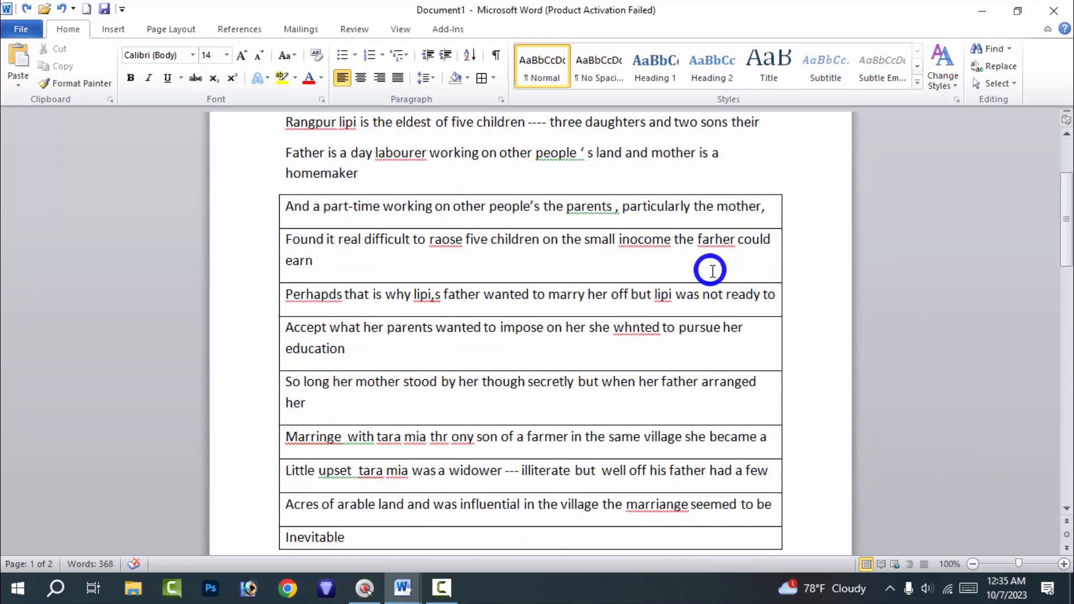
scroll(711, 270, down, 2)
scroll(750, 254, up, 2)
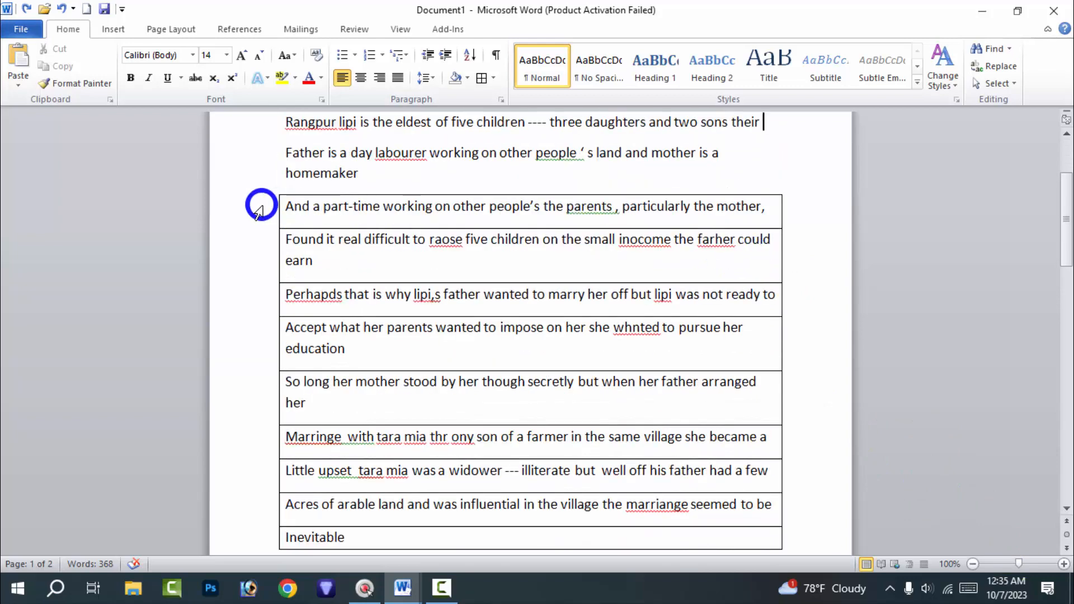
scroll(537, 258, down, 3)
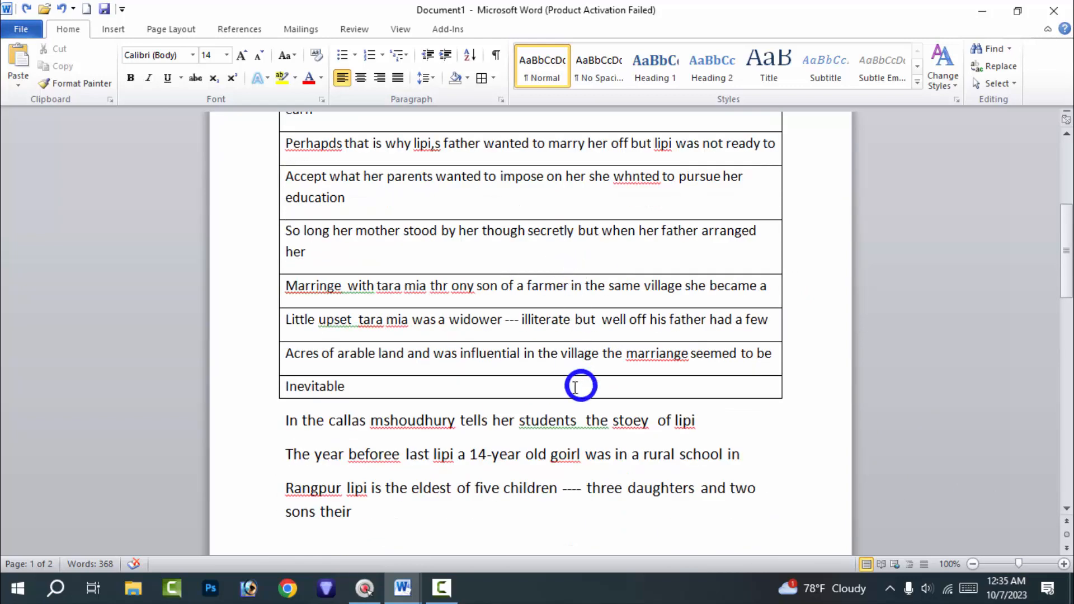
click(371, 387)
key(Caps_Lock)
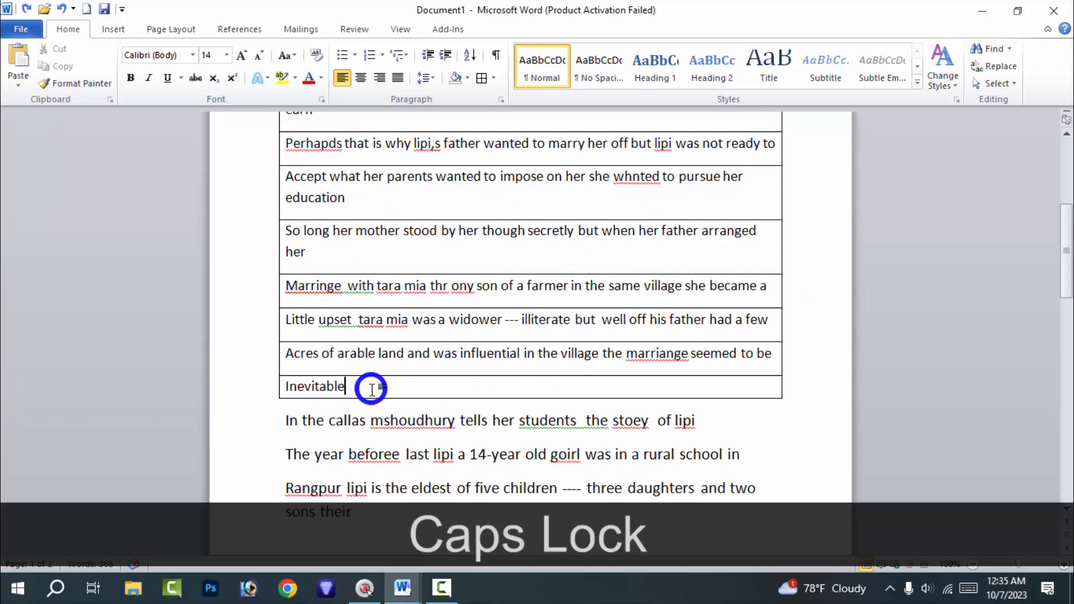
double_click(373, 388)
click(378, 393)
scroll(383, 318, up, 1)
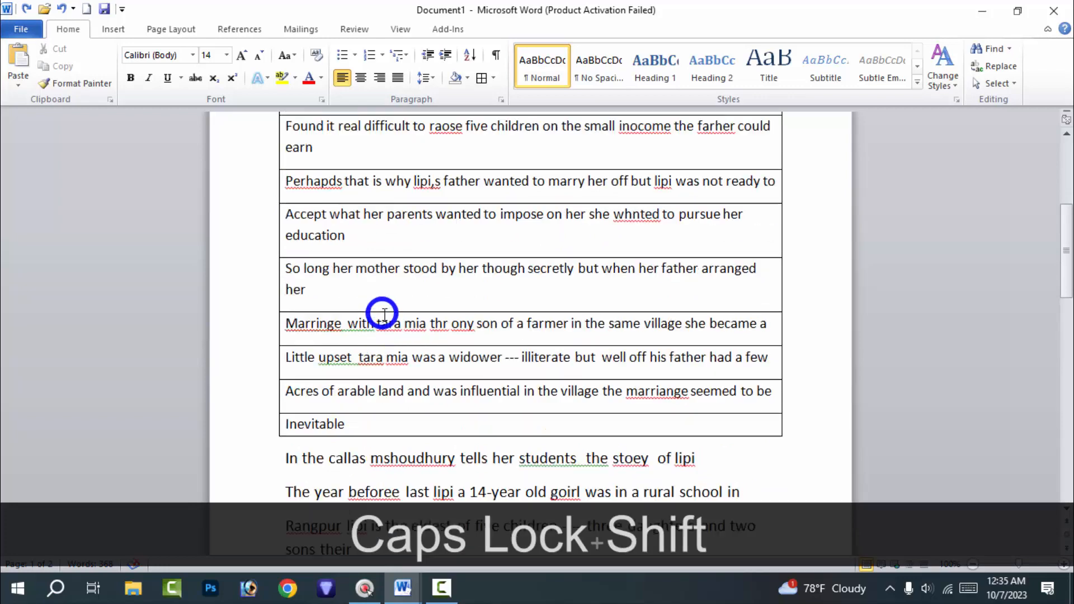
scroll(384, 315, up, 4)
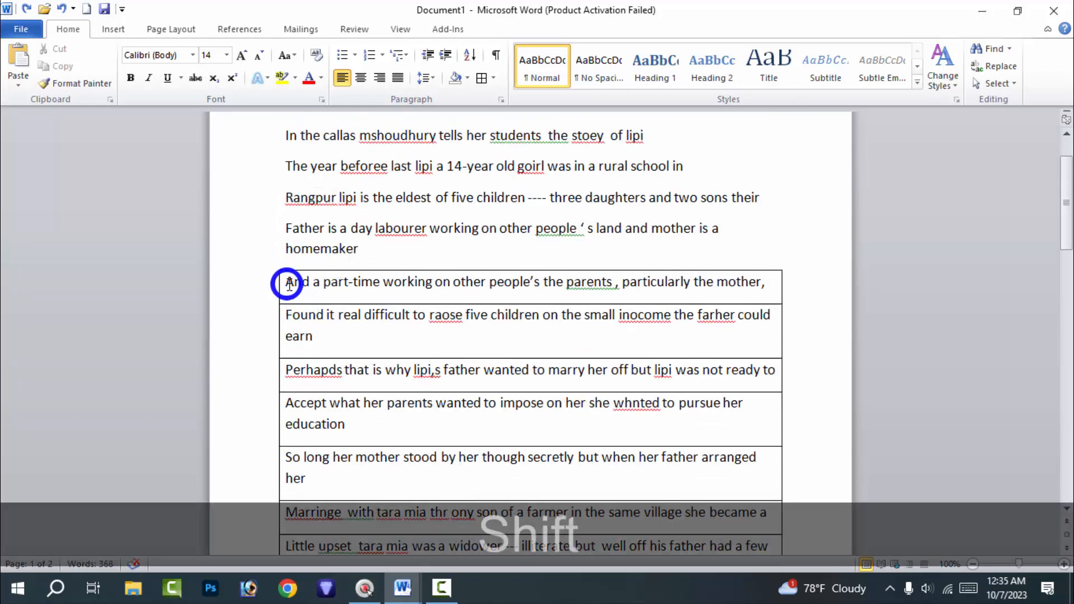
shift+click(287, 284)
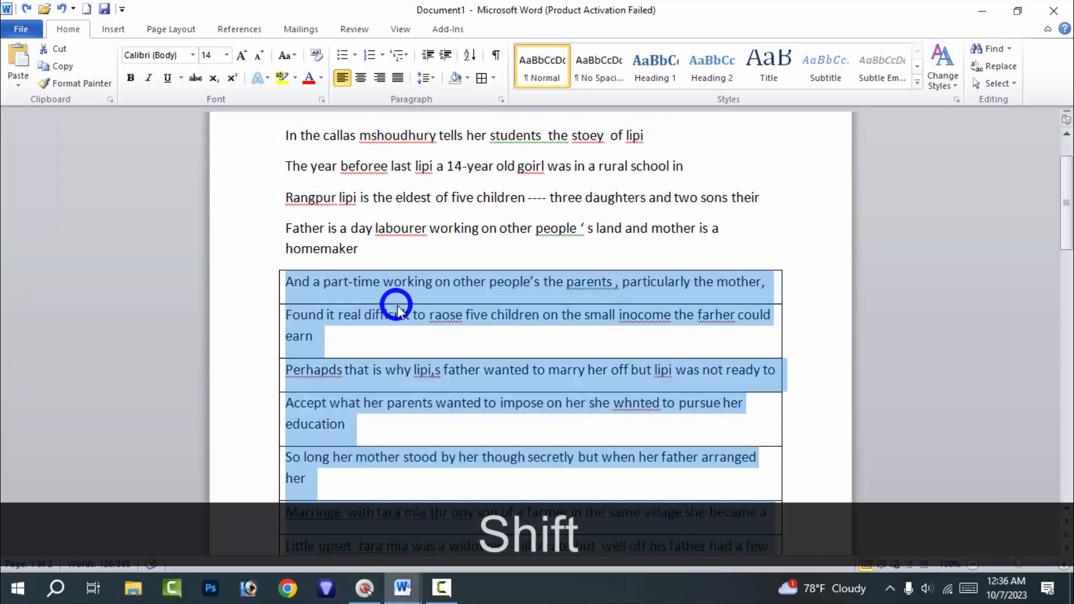
click(493, 78)
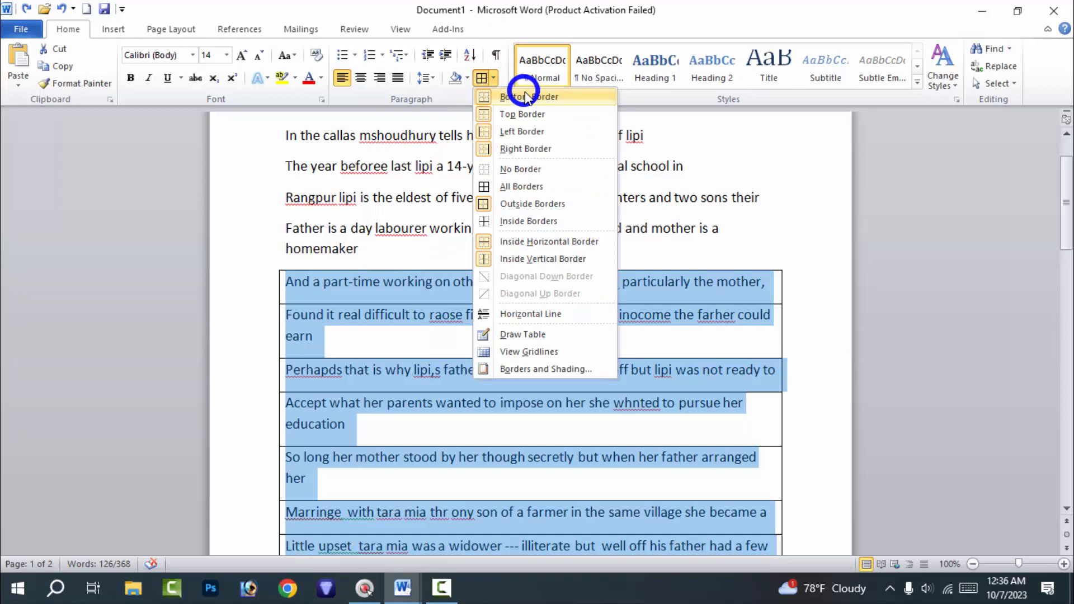
click(568, 115)
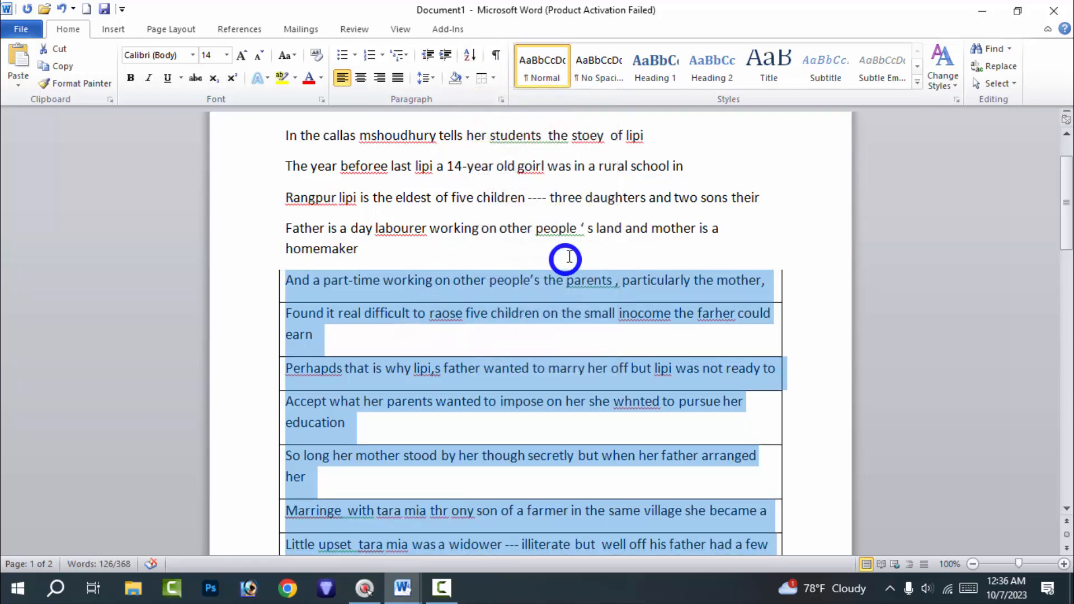
- Apply No Border to the selected paragraphs and check the block down to "Inevitable"
click(493, 78)
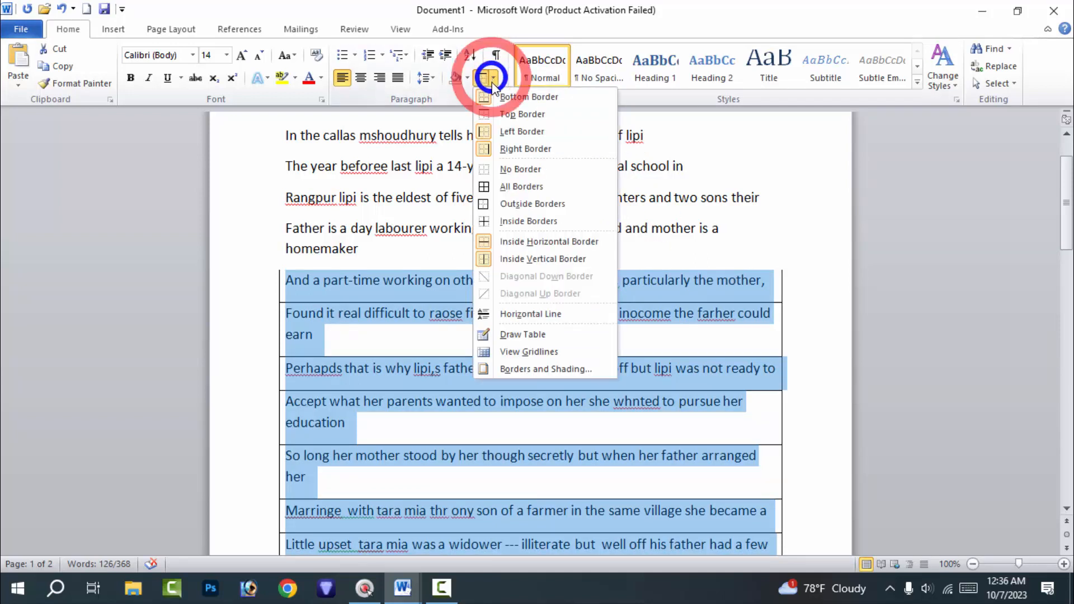
click(520, 170)
scroll(538, 313, down, 5)
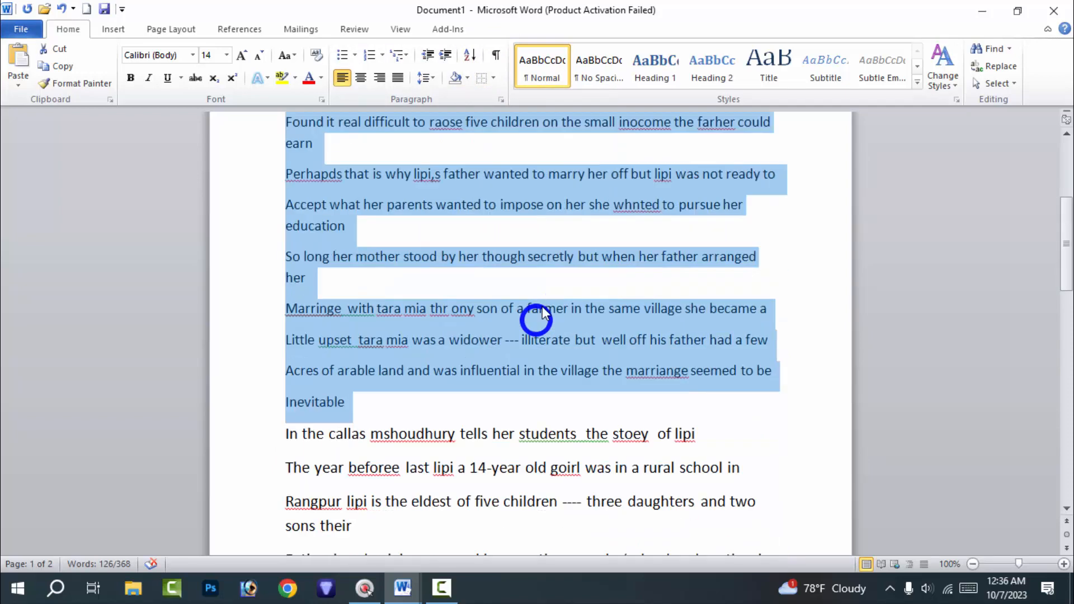
scroll(541, 306, up, 4)
- Apply Inside Borders to the selected paragraphs and clear the selection
click(491, 77)
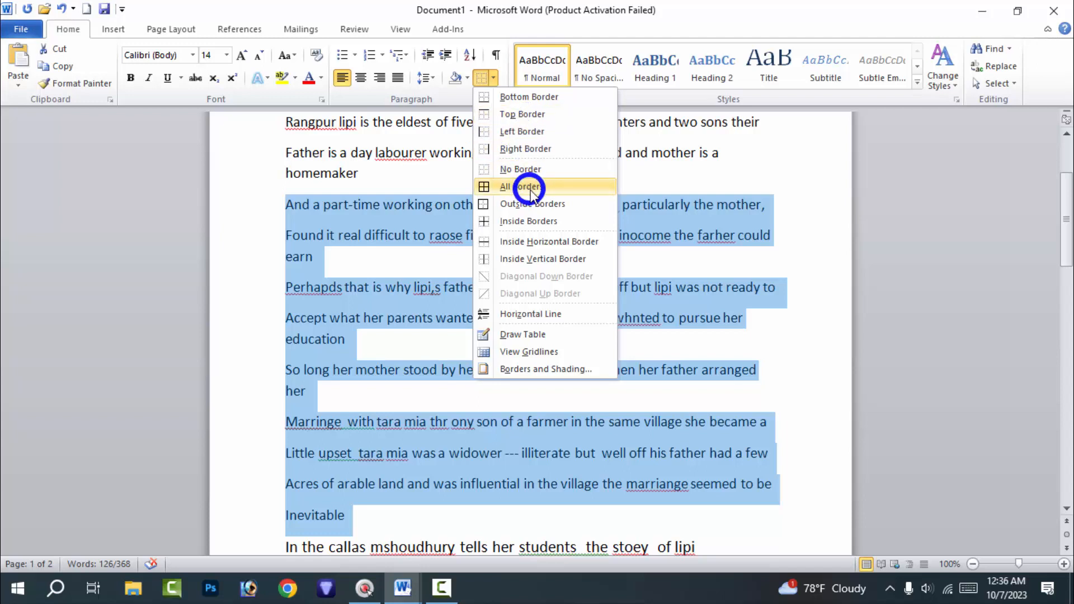
click(539, 222)
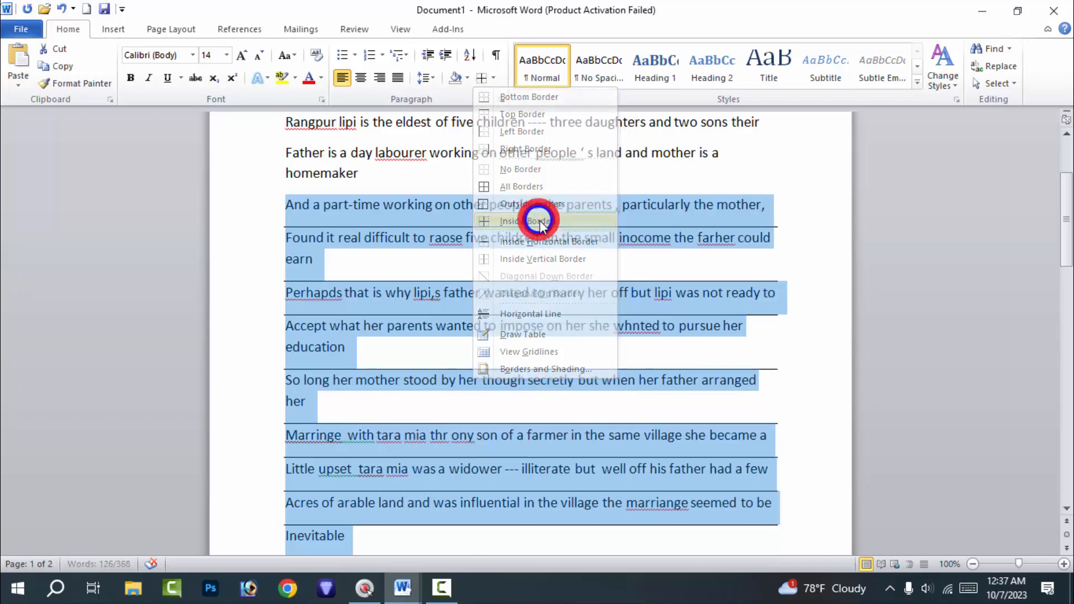
click(523, 263)
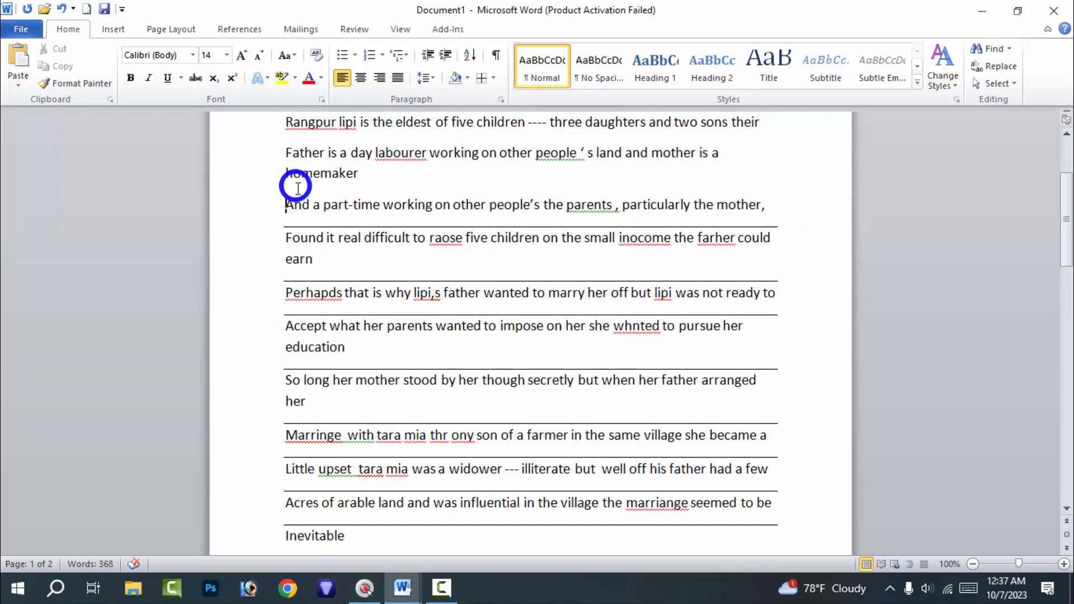
- Select "And a part-time working" through "Inevitable" again and replace the inside lines with All Borders
scroll(338, 249, down, 3)
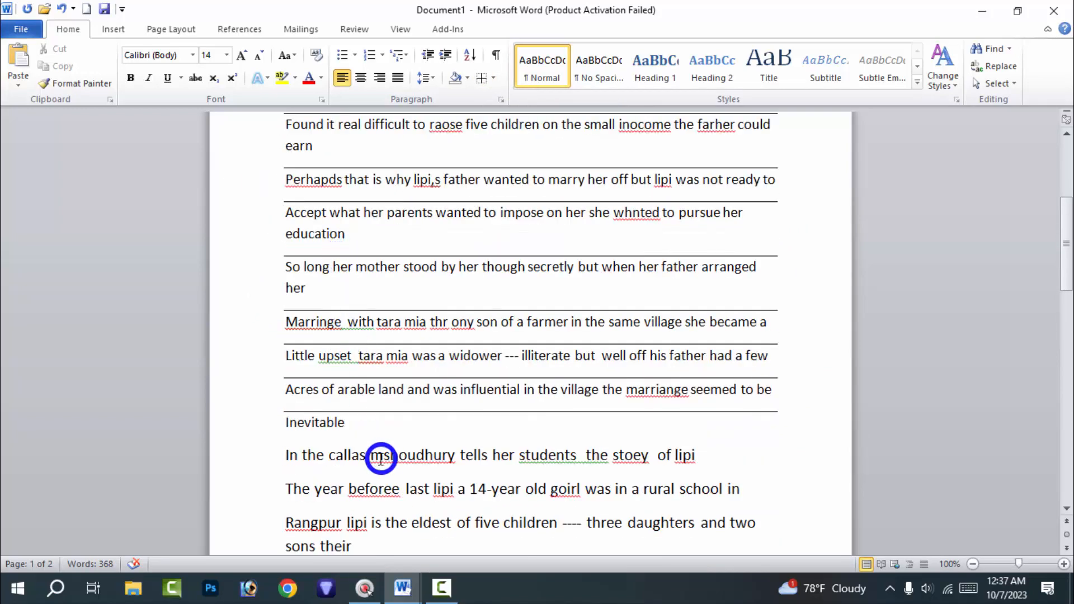
shift+click(365, 433)
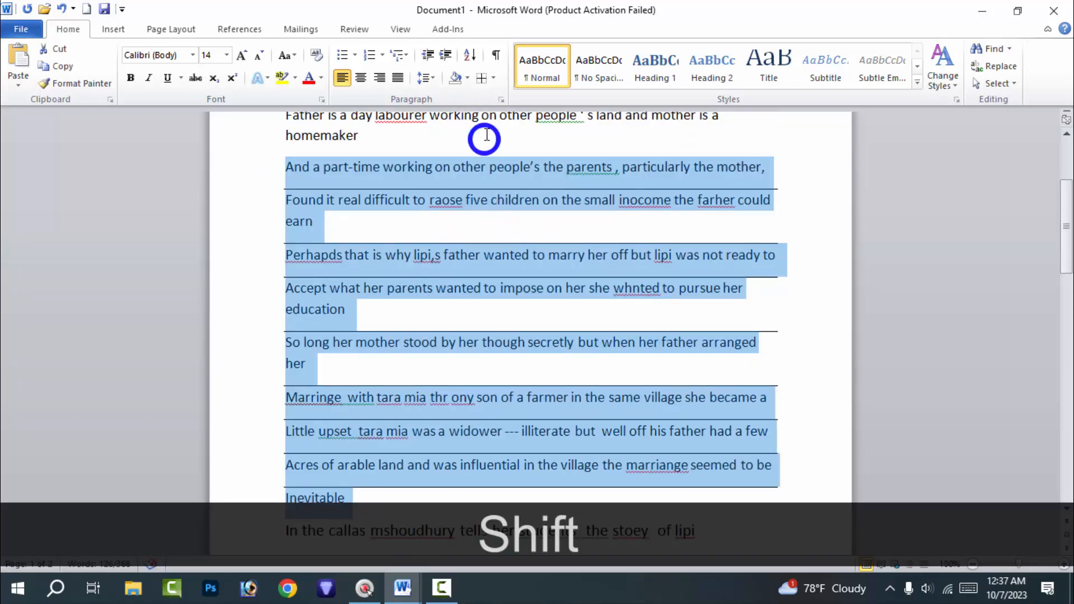
click(494, 81)
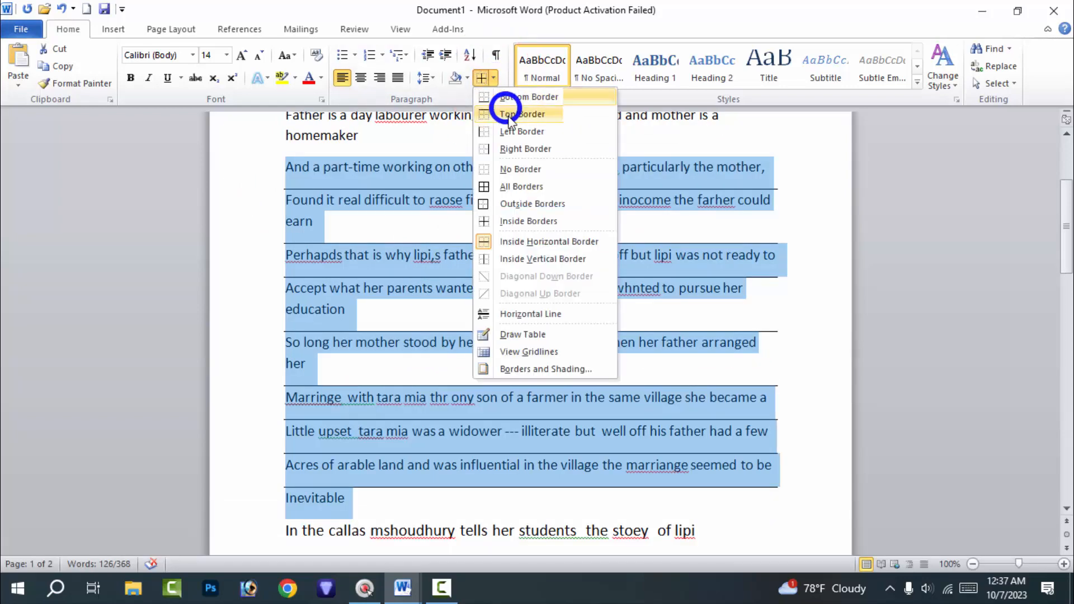
click(525, 186)
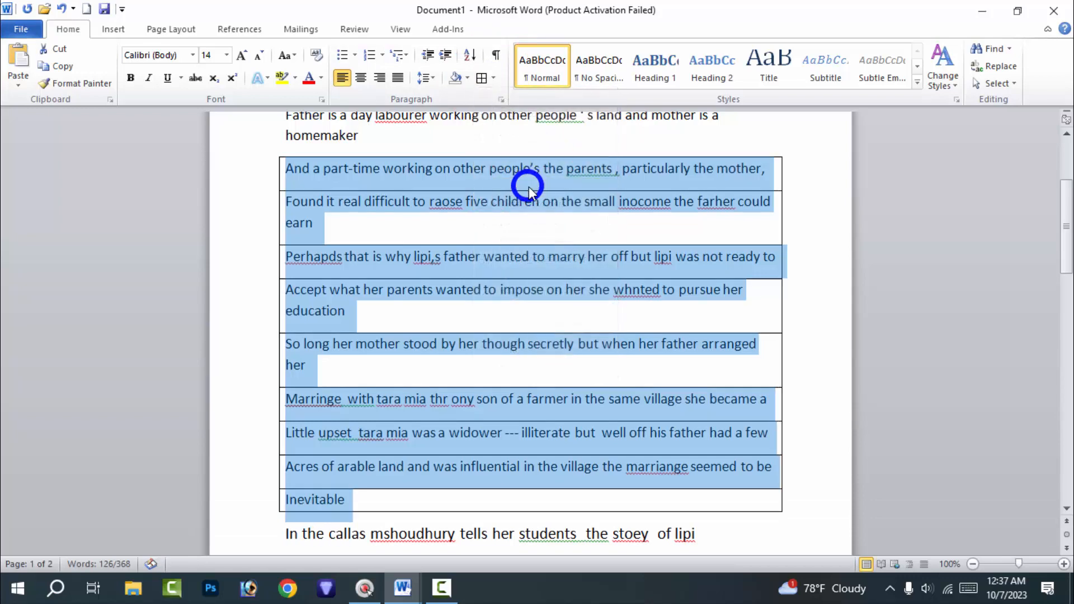
- Remove all borders from the paragraphs "And a part-time working" through "Inevitable" and leave the text unselected
click(492, 79)
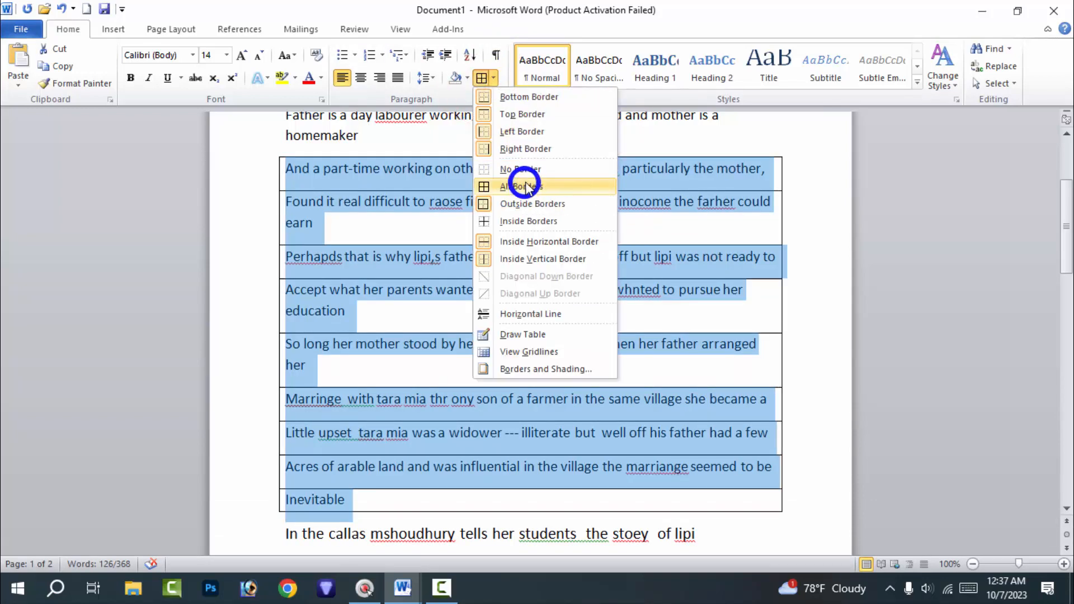
click(523, 170)
click(839, 263)
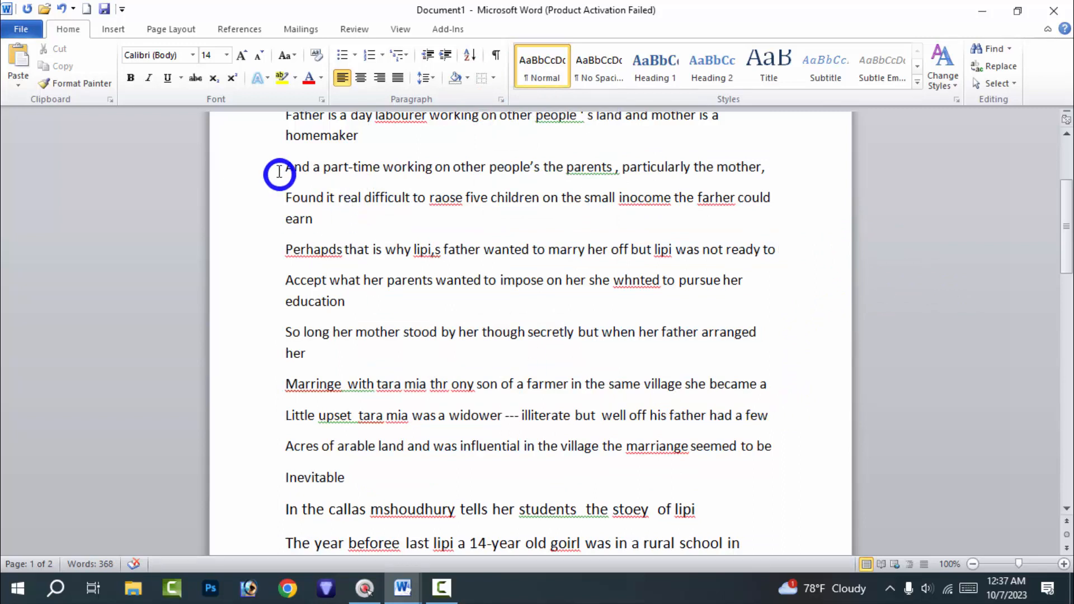
drag(278, 168, 757, 386)
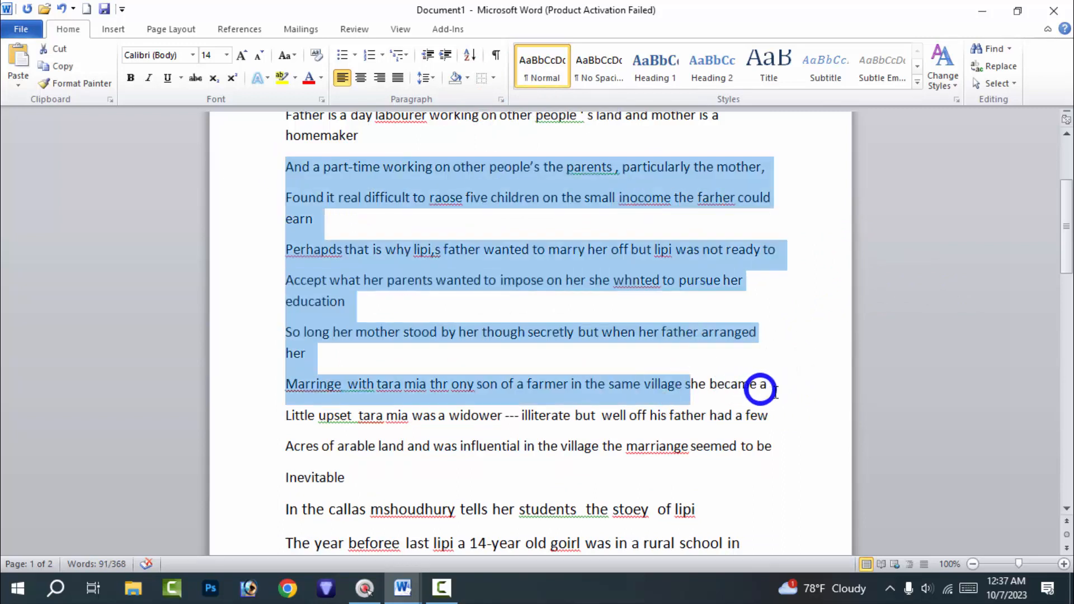
click(794, 386)
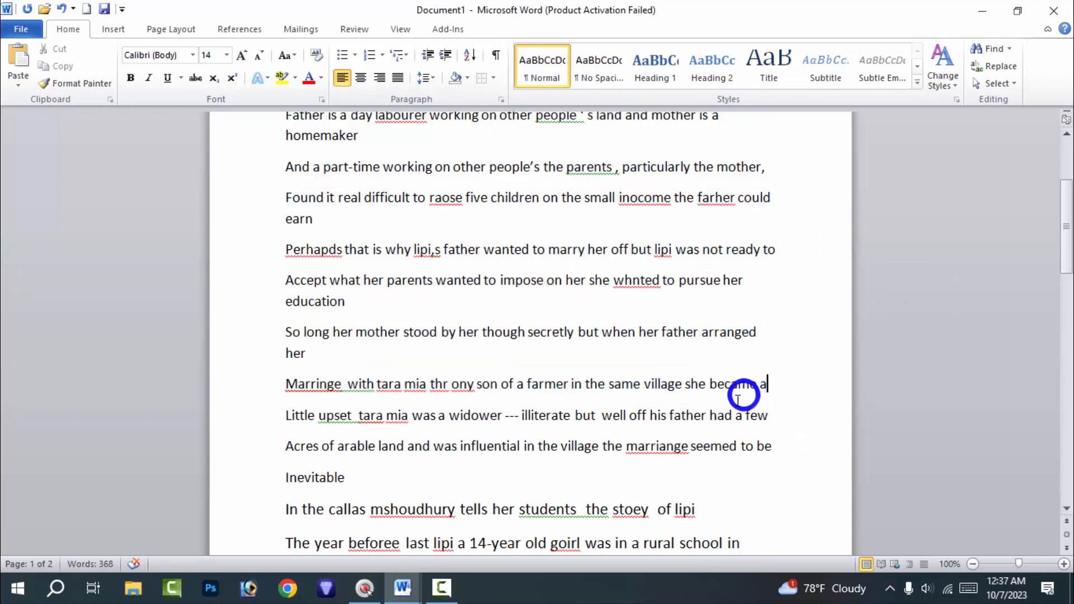